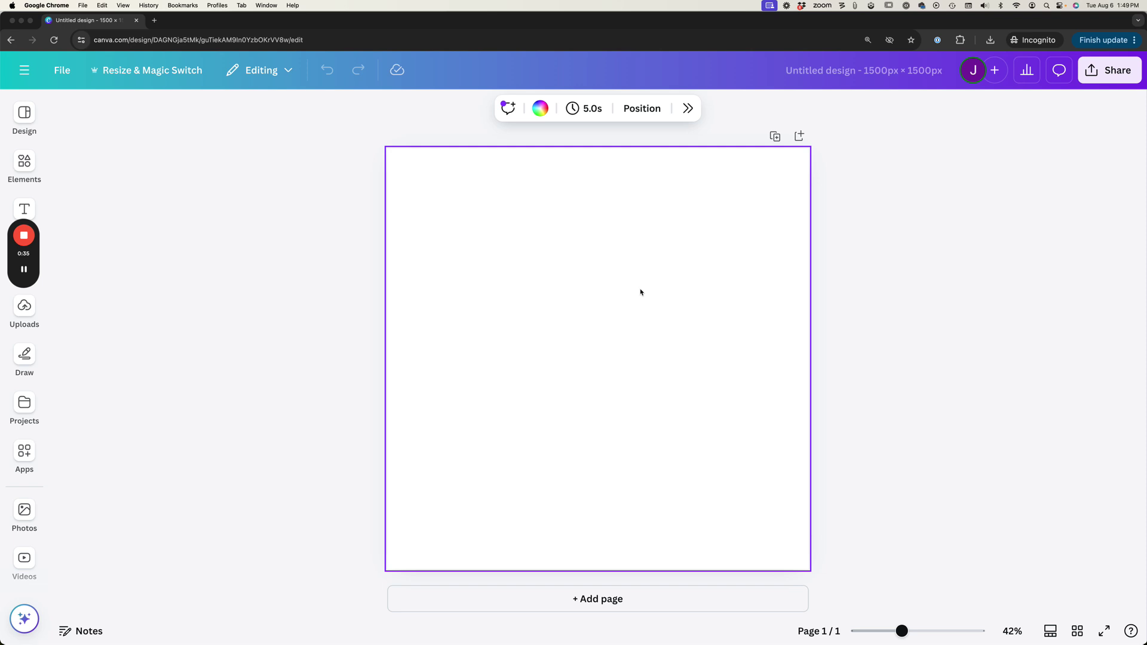
# - Add a square with R and shrink it to a small swatch size
pyautogui.press('r')
pyautogui.click(676, 279)
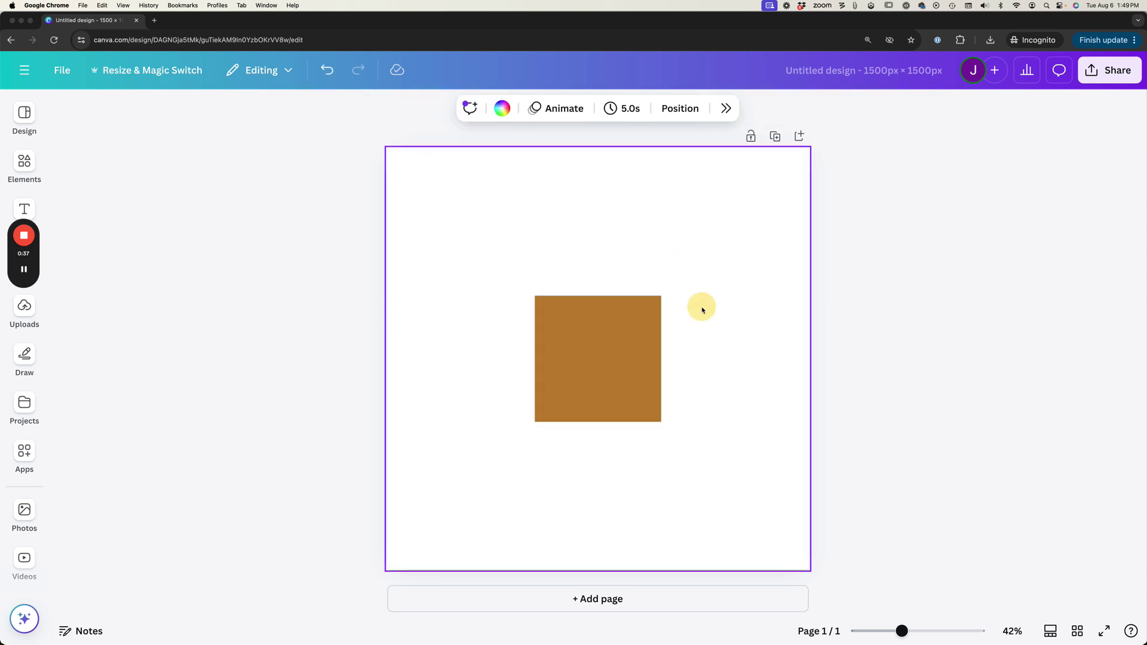
pyautogui.click(569, 352)
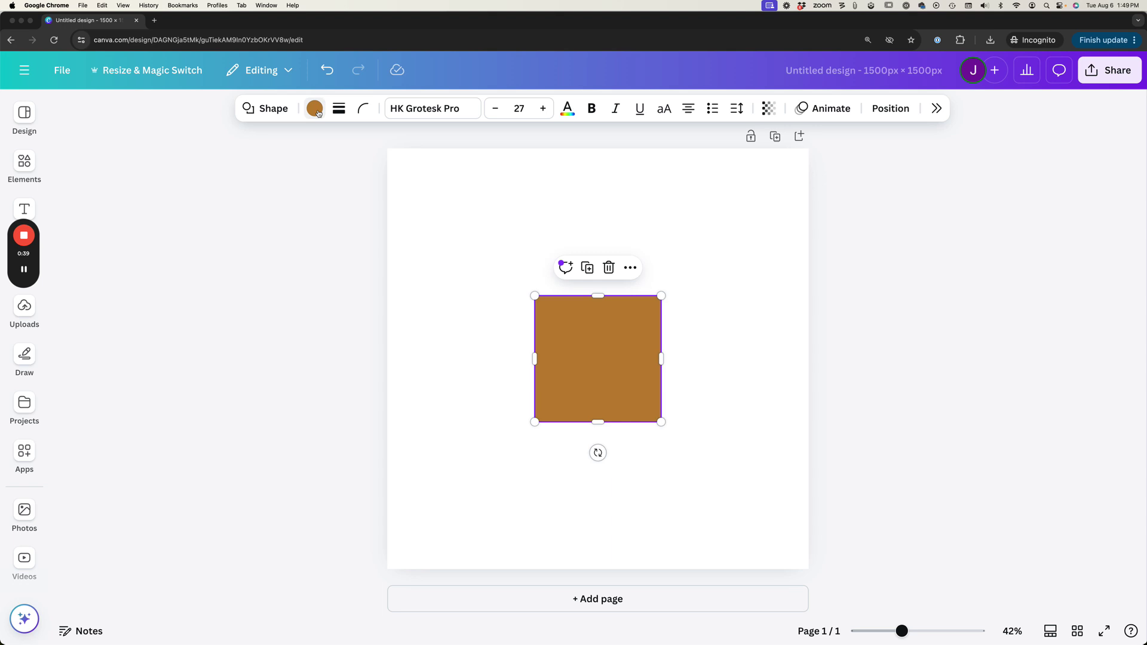
pyautogui.moveTo(661, 422); pyautogui.dragTo(504, 208)
pyautogui.click(613, 309)
# - Duplicate the square into a row of seven, each filled with a Brand Kit colour from gold brown to cream
pyautogui.click(299, 109)
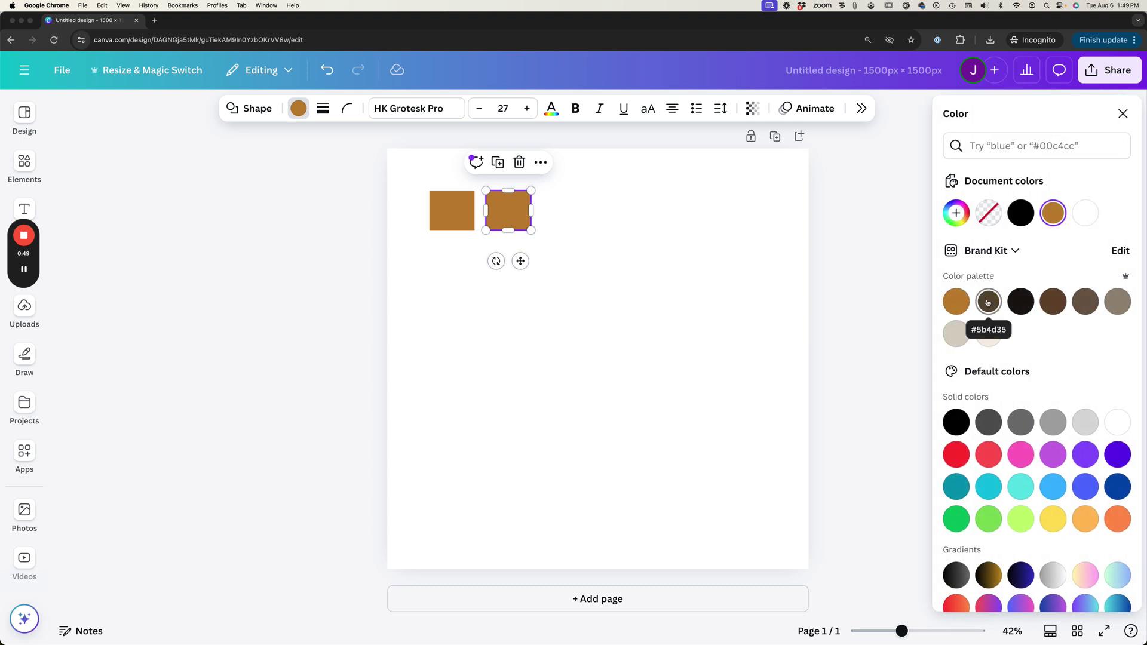
pyautogui.click(989, 302)
pyautogui.moveTo(508, 210); pyautogui.dragTo(738, 211)
pyautogui.click(1022, 302)
pyautogui.click(1048, 304)
pyautogui.click(1086, 301)
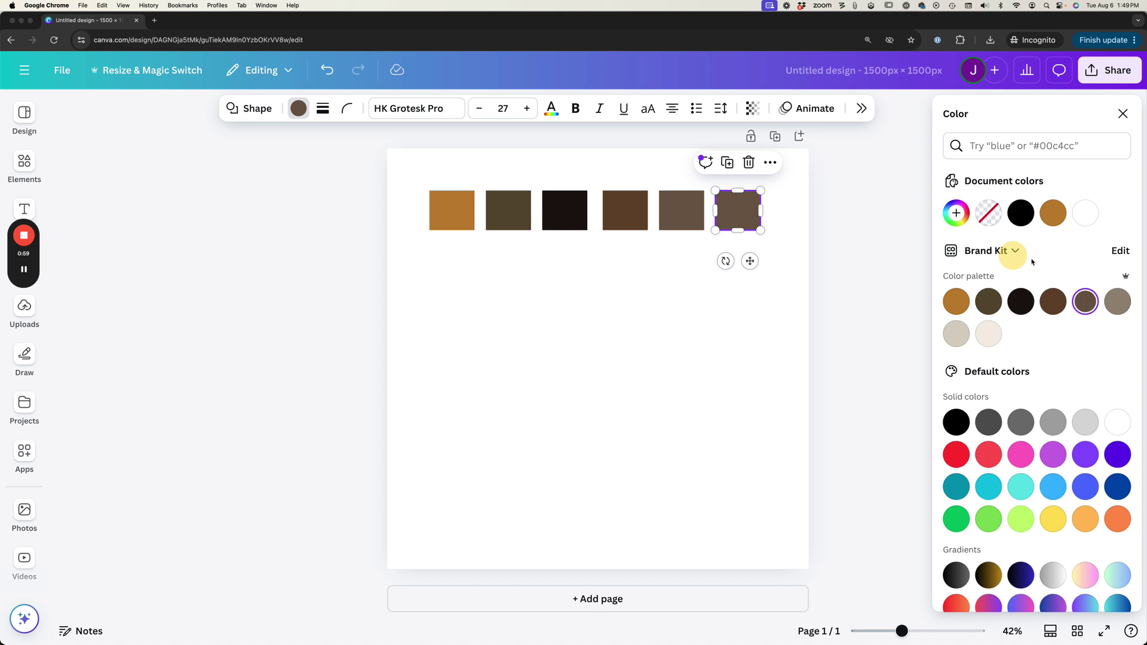
pyautogui.click(1118, 302)
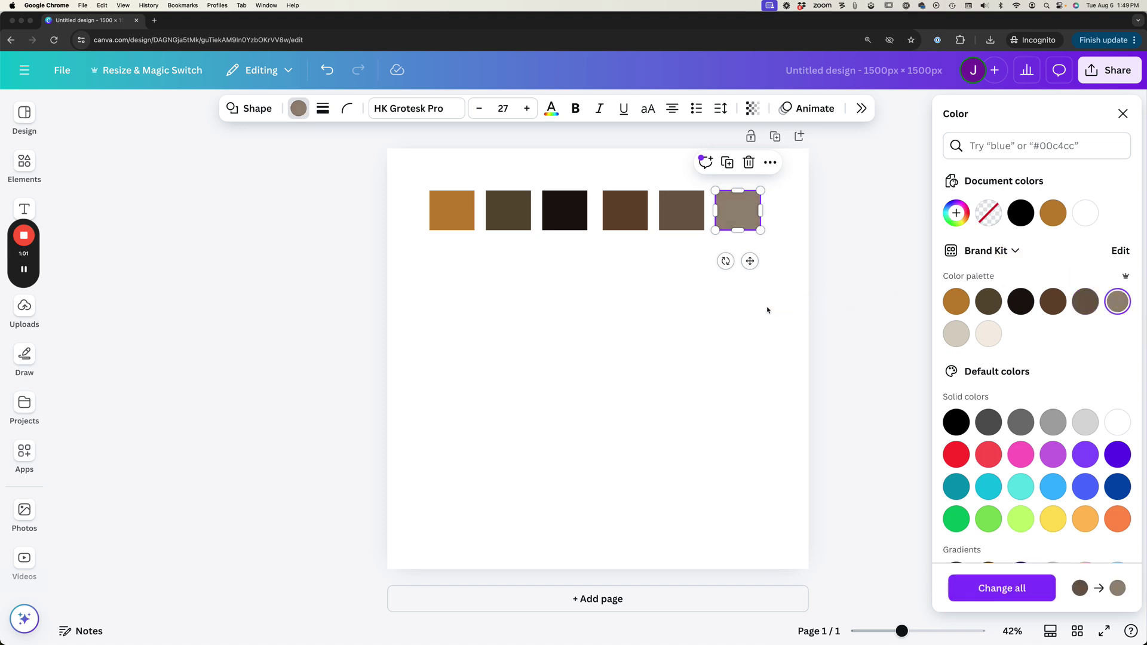
pyautogui.click(694, 351)
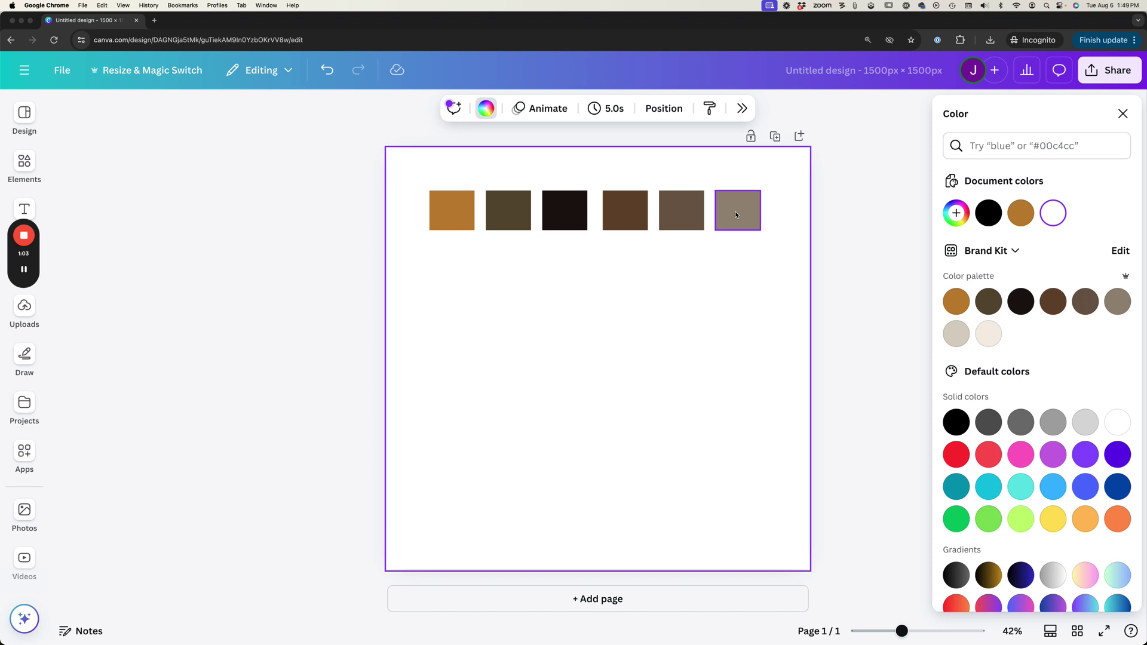
pyautogui.moveTo(736, 211); pyautogui.dragTo(794, 210)
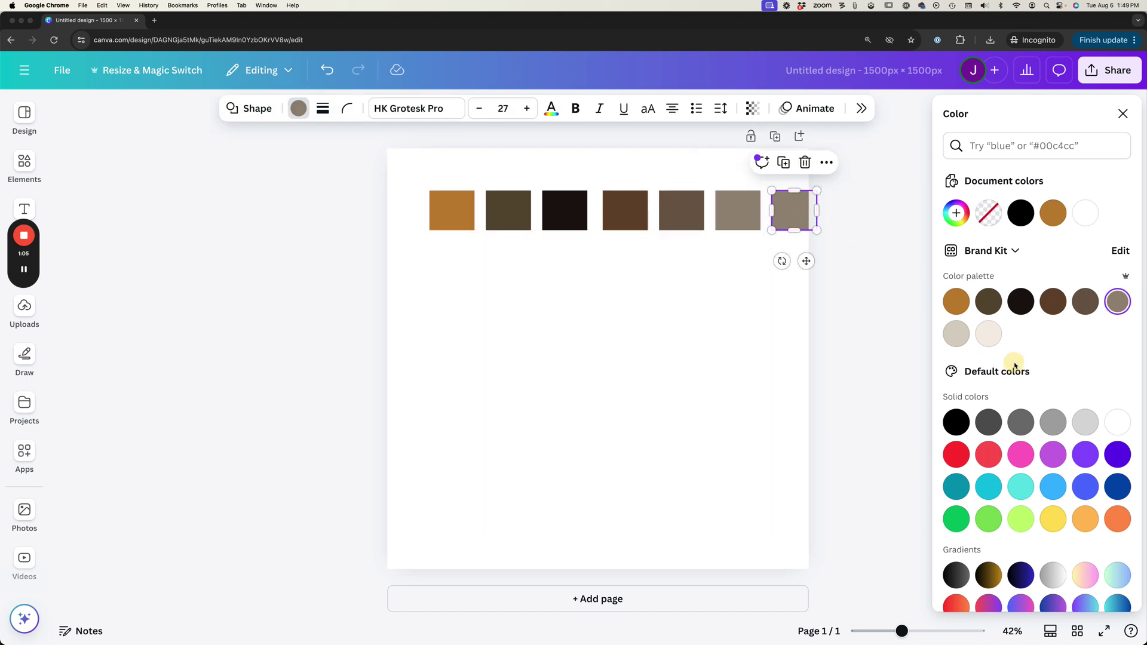
pyautogui.click(989, 333)
# - Select all seven squares and centre the row on the page
pyautogui.click(661, 293)
pyautogui.moveTo(448, 251); pyautogui.dragTo(765, 220)
pyautogui.click(763, 295)
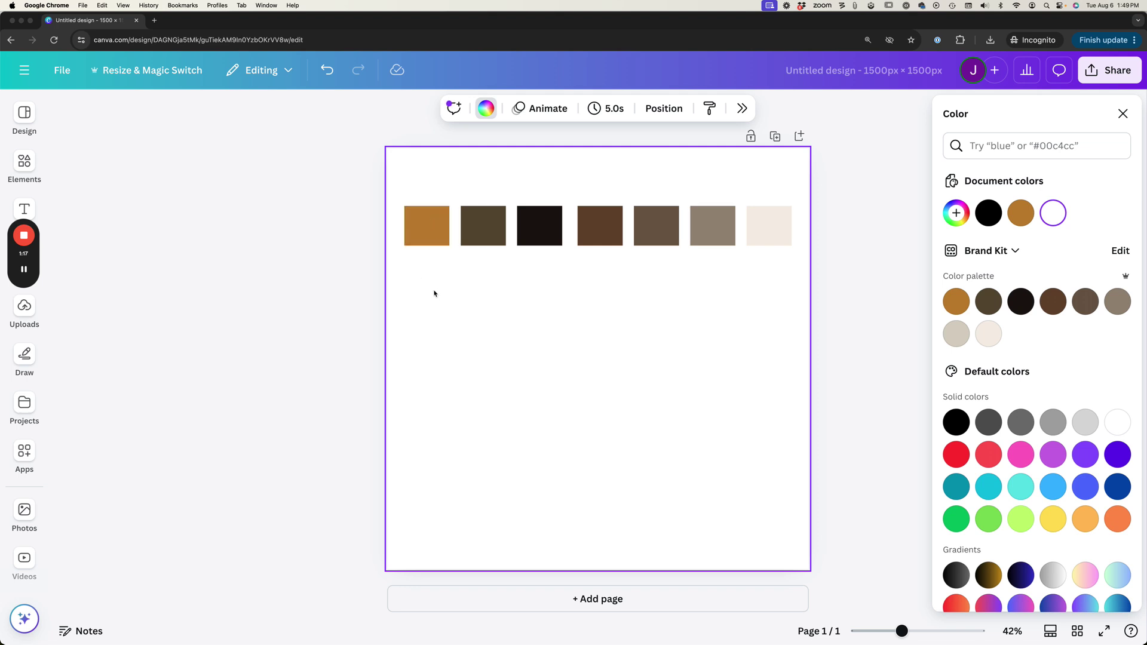
# - Copy the gold-brown square directly below itself and fade it to transparency 10
pyautogui.click(429, 225)
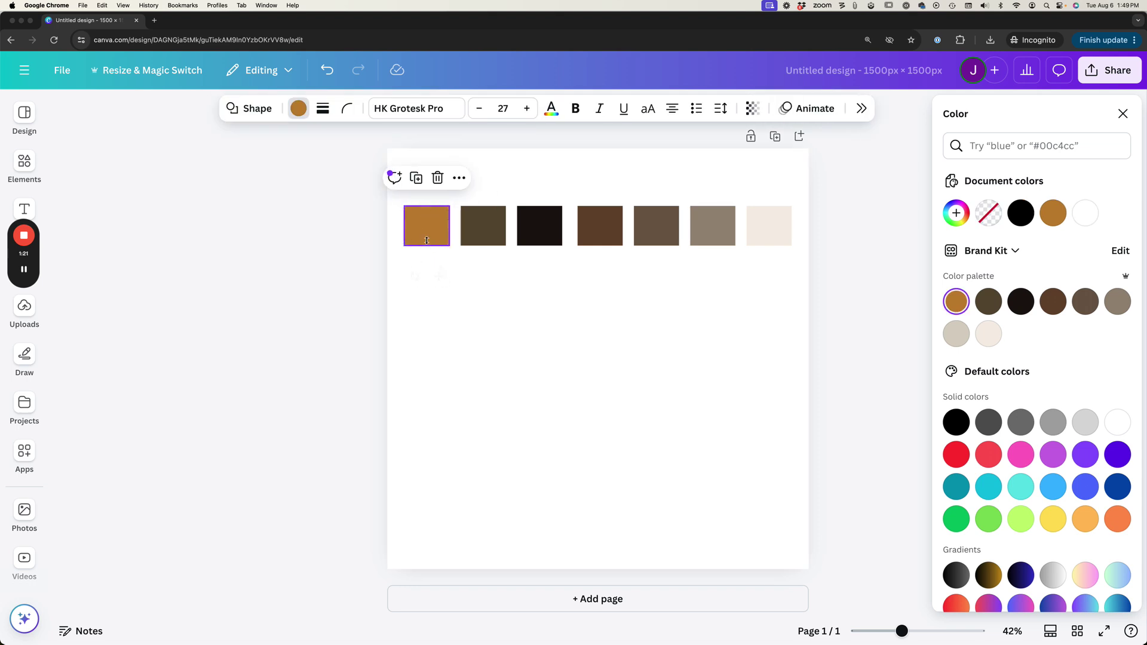
pyautogui.moveTo(438, 276); pyautogui.dragTo(640, 394)
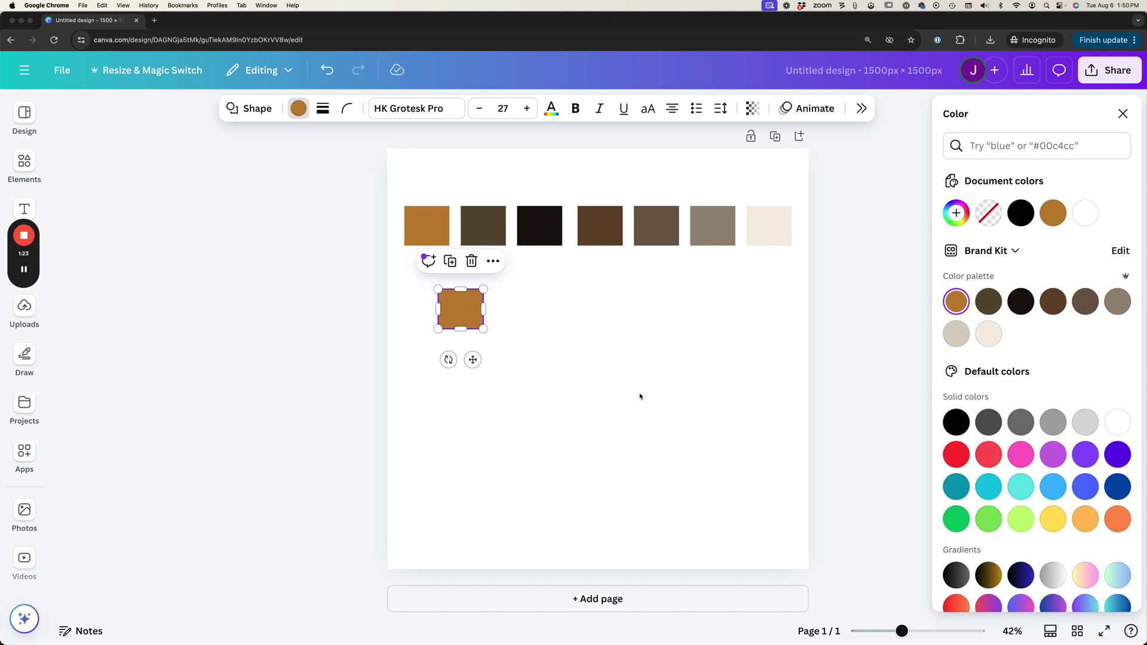
pyautogui.click(488, 299)
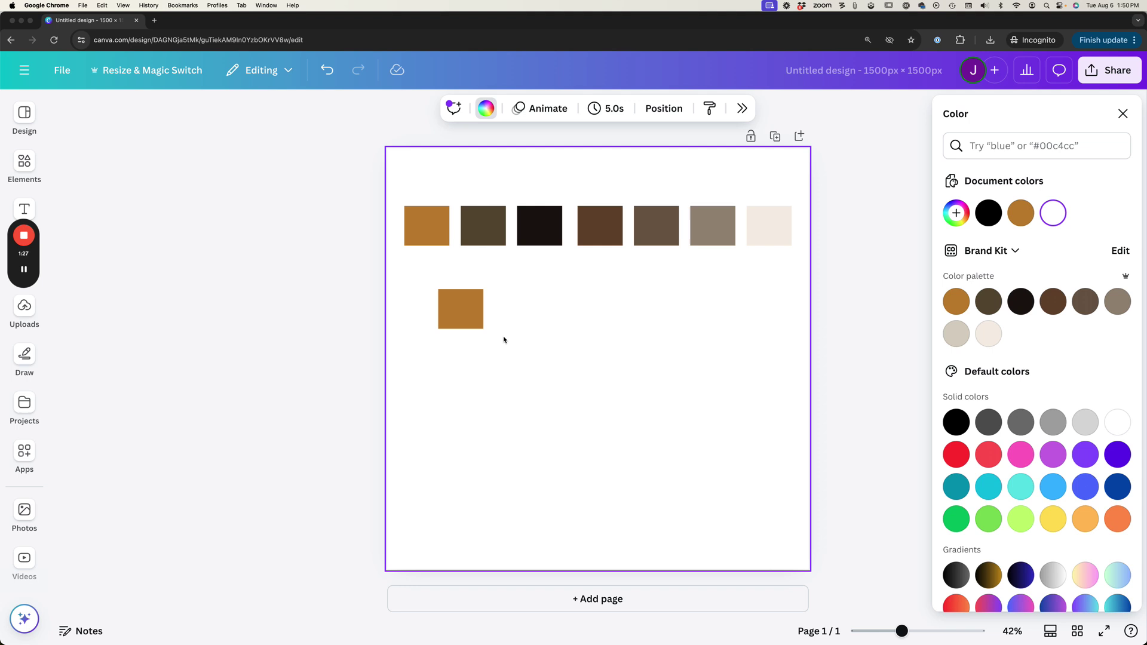
pyautogui.moveTo(466, 317); pyautogui.dragTo(430, 286)
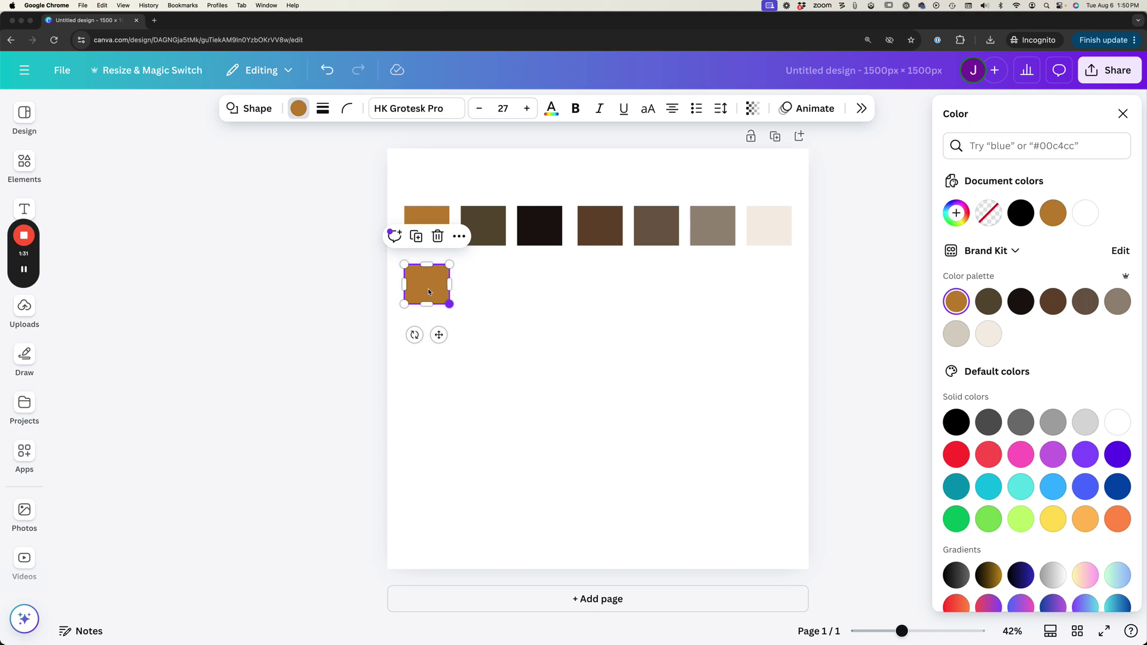
pyautogui.click(752, 110)
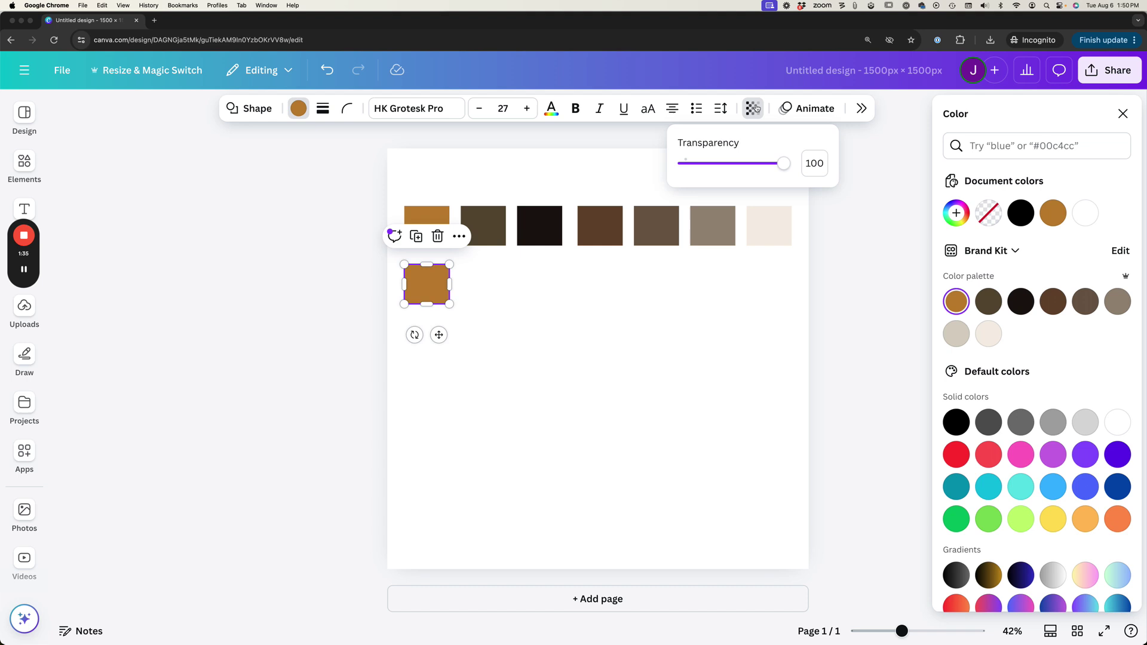
pyautogui.moveTo(784, 164); pyautogui.dragTo(694, 166)
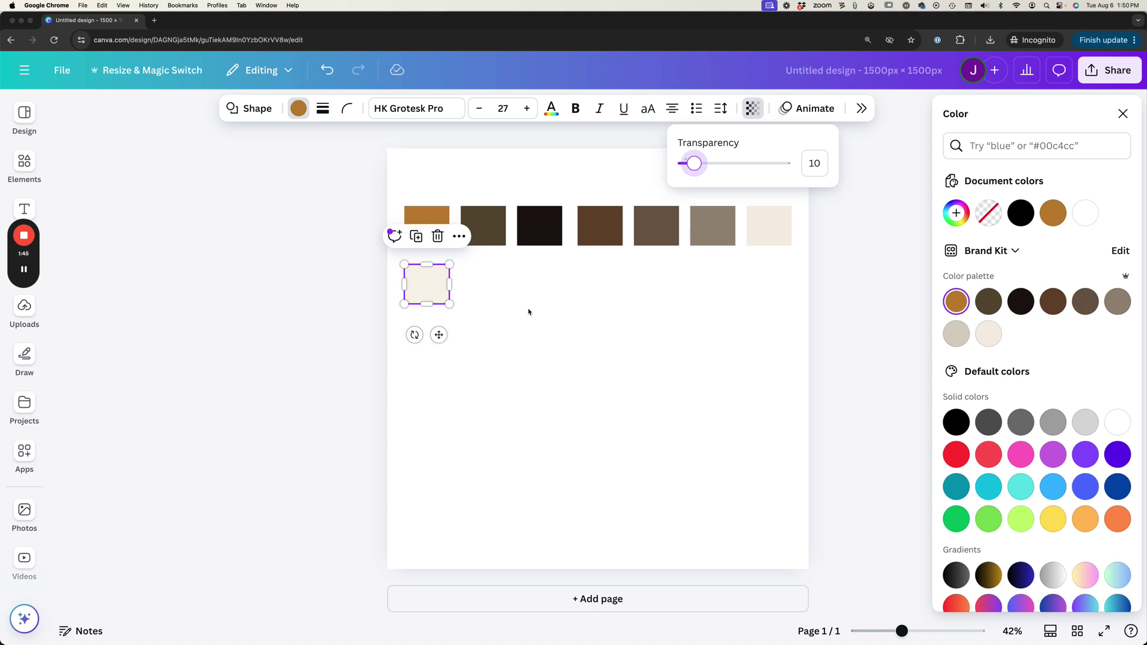
pyautogui.click(528, 311)
pyautogui.click(537, 313)
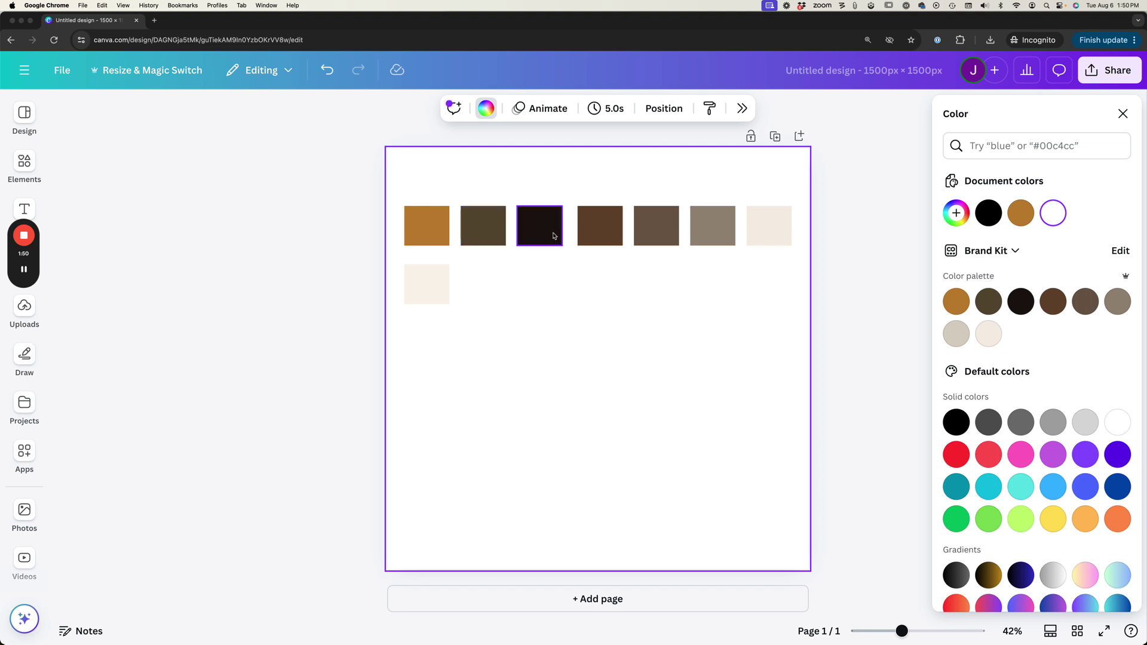
# - Copy the olive square below it, beside the tint, and set its transparency to 5
pyautogui.click(483, 232)
pyautogui.moveTo(483, 228); pyautogui.dragTo(484, 284)
pyautogui.click(753, 108)
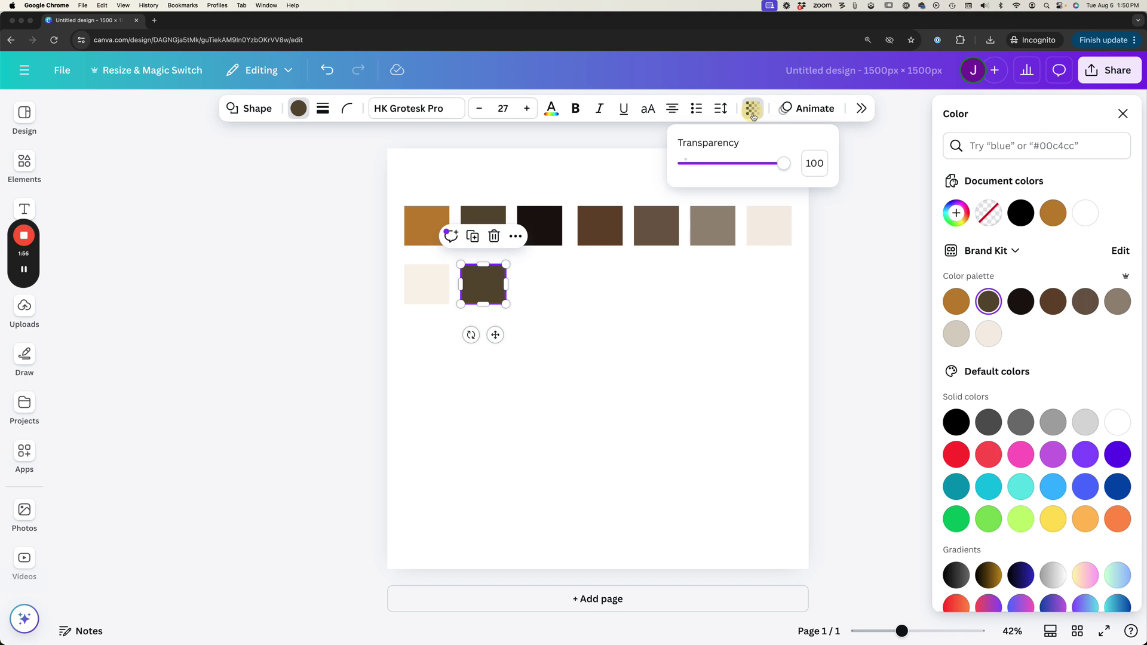
pyautogui.doubleClick(809, 164)
pyautogui.write('5')
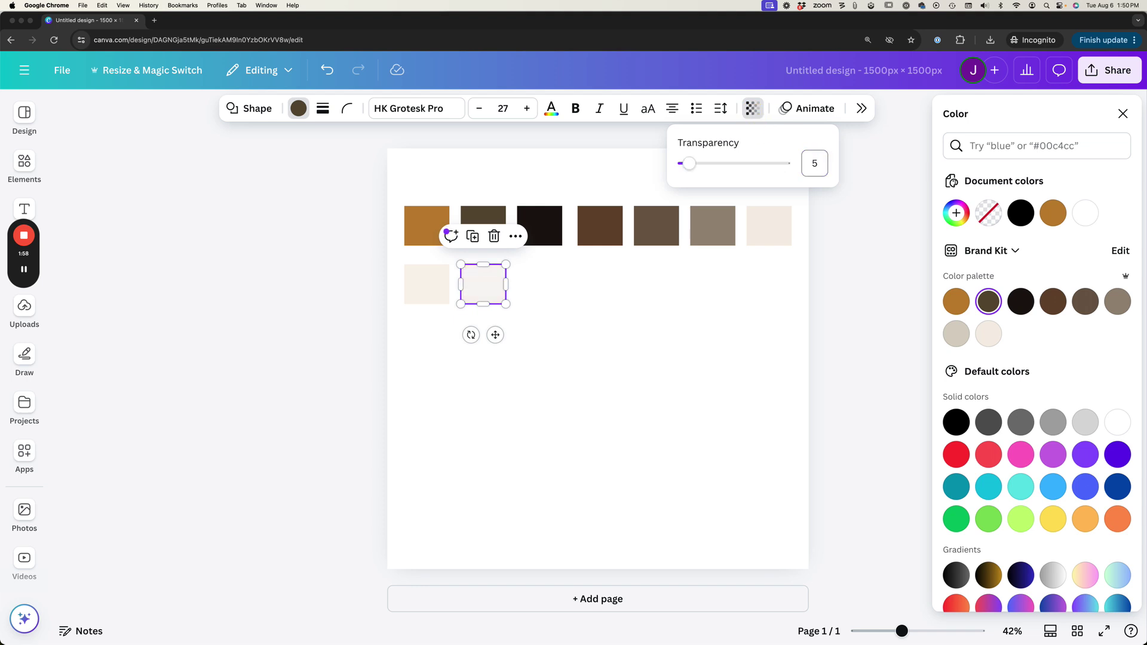
pyautogui.click(633, 317)
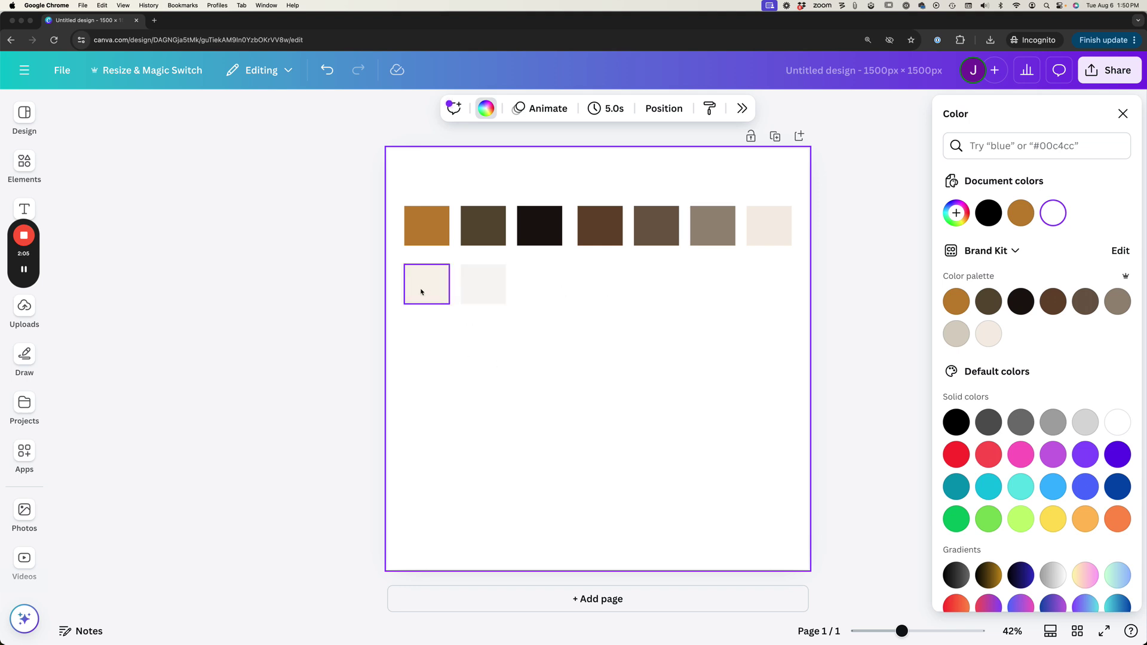
# - Copy the gold-brown and olive swatches down into a new third row
pyautogui.moveTo(406, 186); pyautogui.dragTo(487, 335)
pyautogui.click(568, 291)
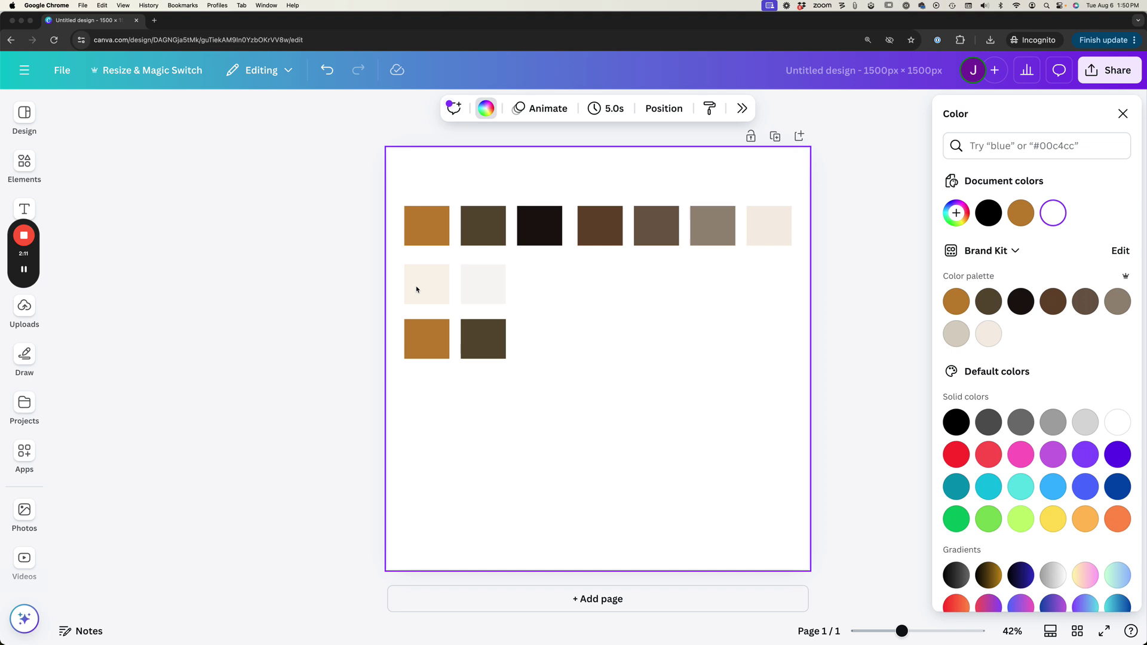
pyautogui.click(479, 289)
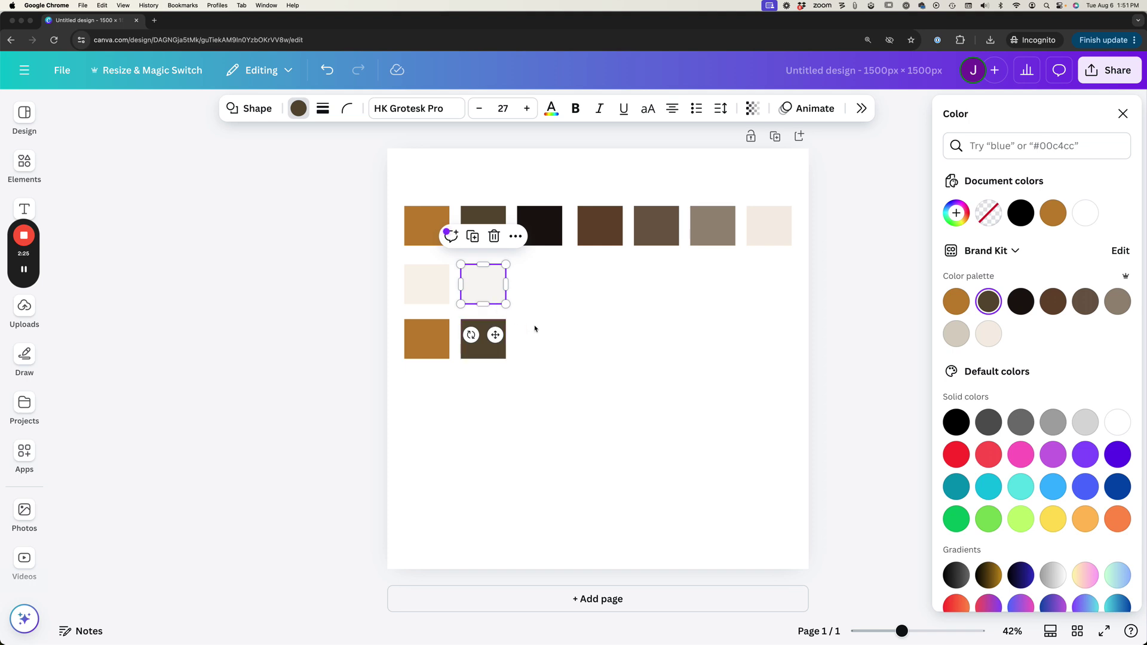
pyautogui.click(515, 364)
# - Recolour the olive copy by sampling the light grey square above, giving #F7F6F5
pyautogui.click(483, 343)
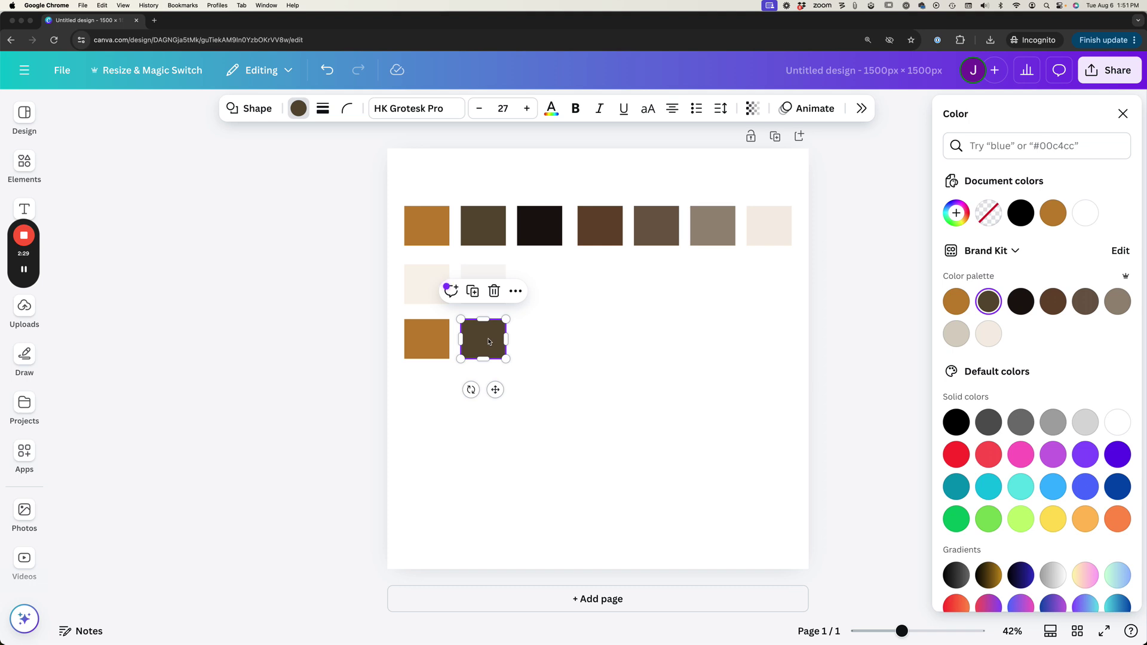
pyautogui.click(956, 213)
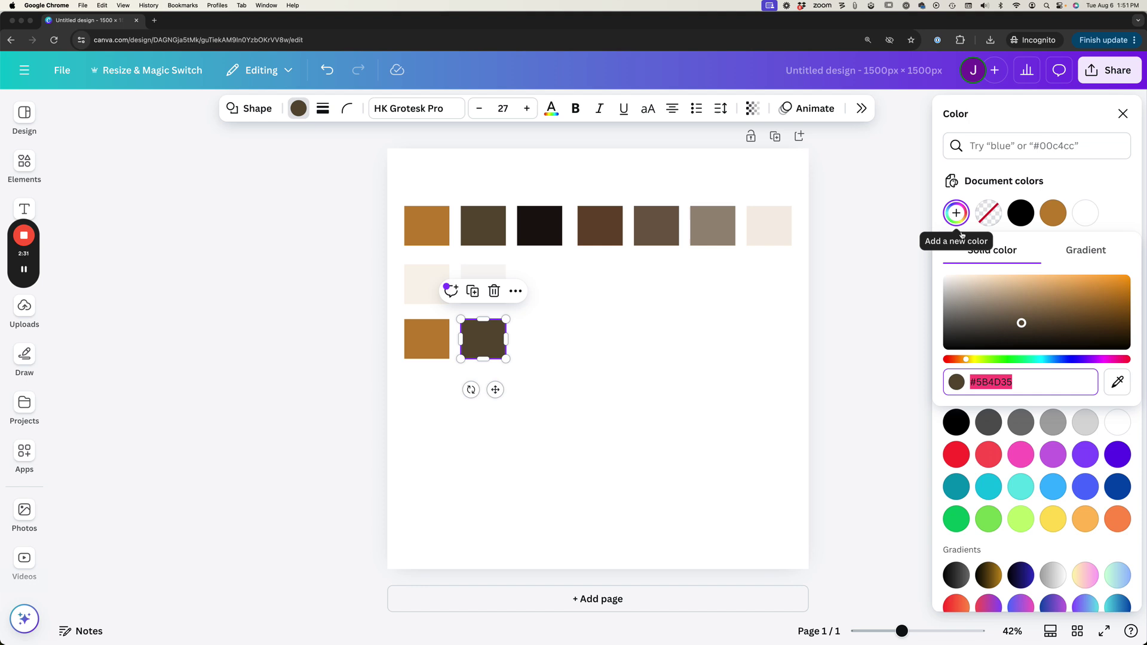
pyautogui.click(1118, 383)
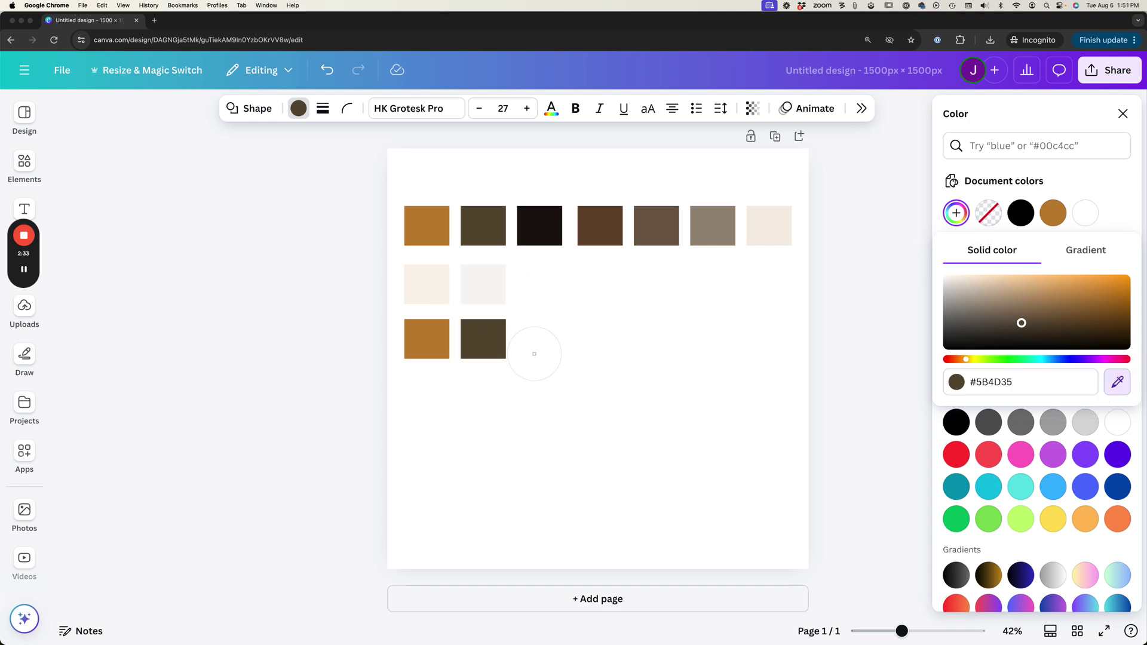
pyautogui.click(485, 284)
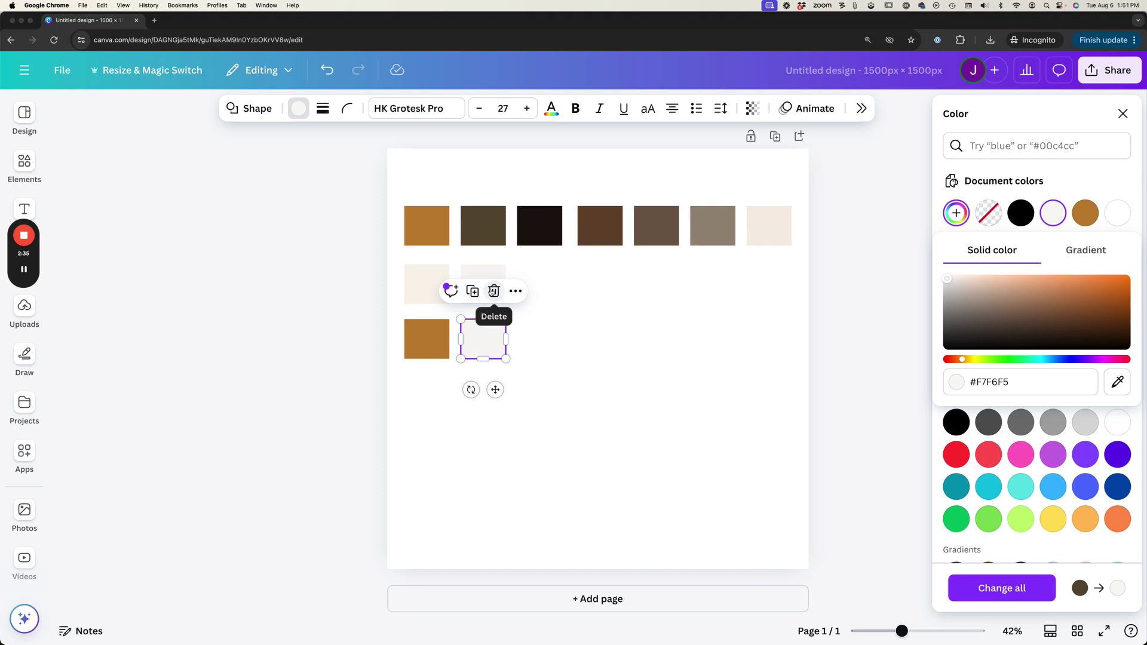
pyautogui.click(598, 371)
pyautogui.click(483, 338)
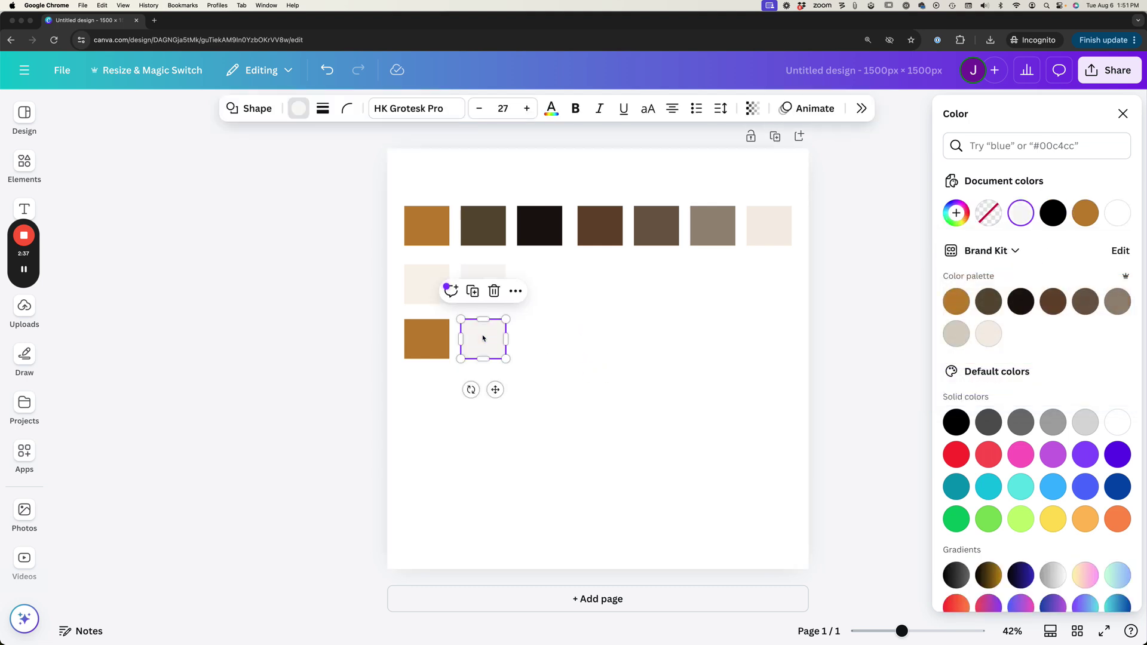
pyautogui.click(1021, 213)
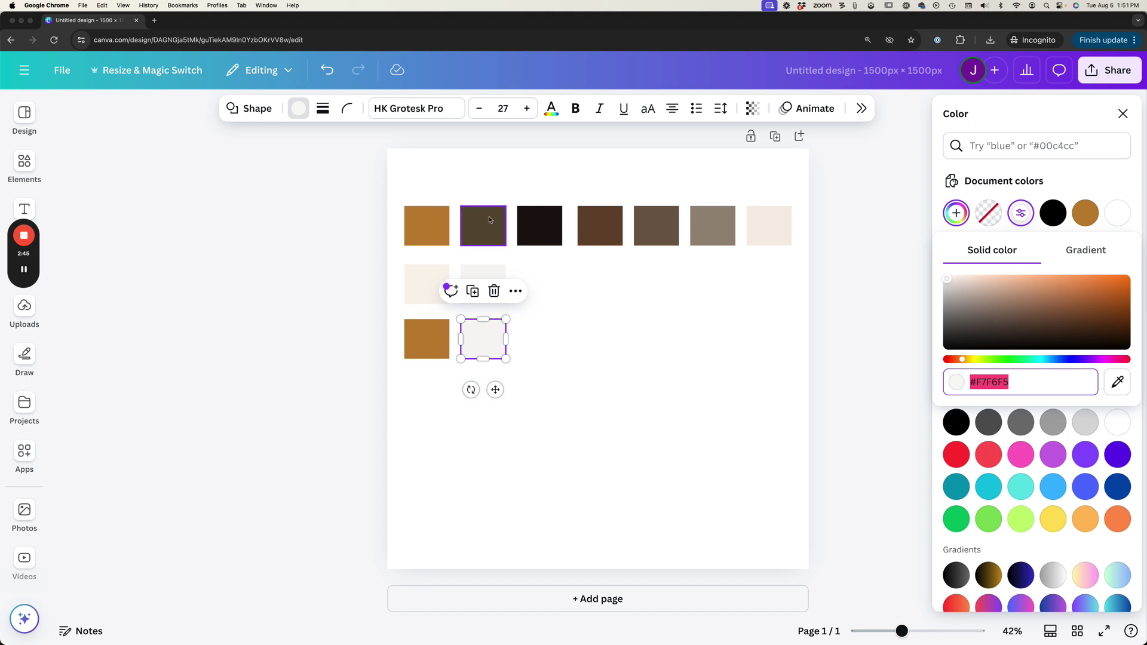
# - Recolour the gold-brown copy by sampling the cream square above it
pyautogui.click(419, 349)
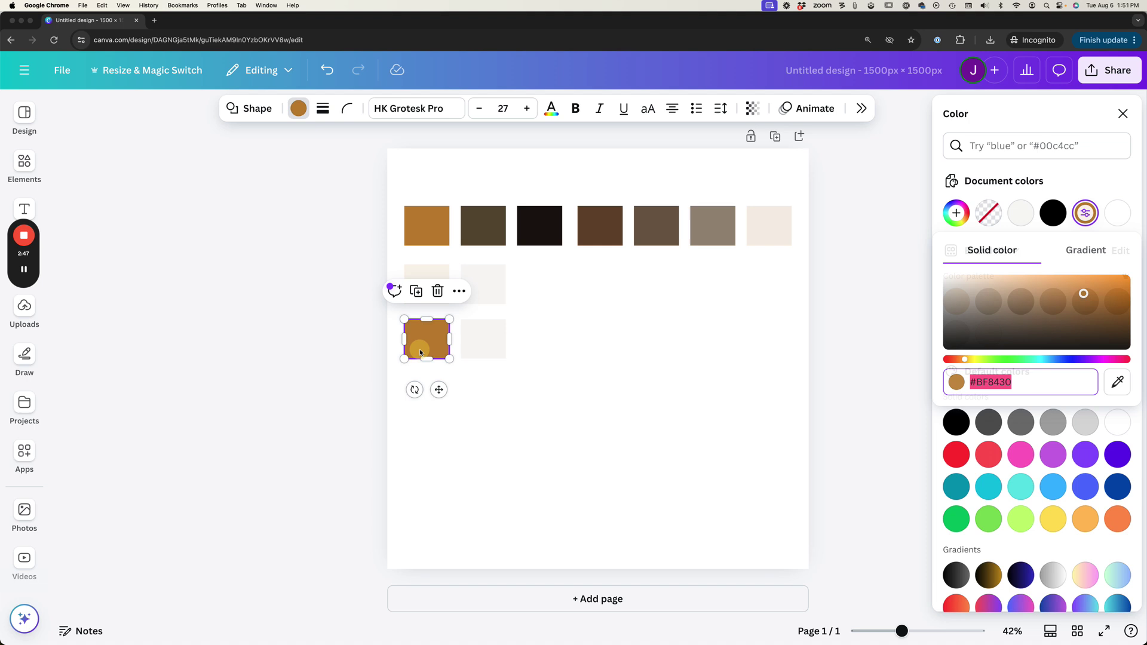
pyautogui.click(956, 213)
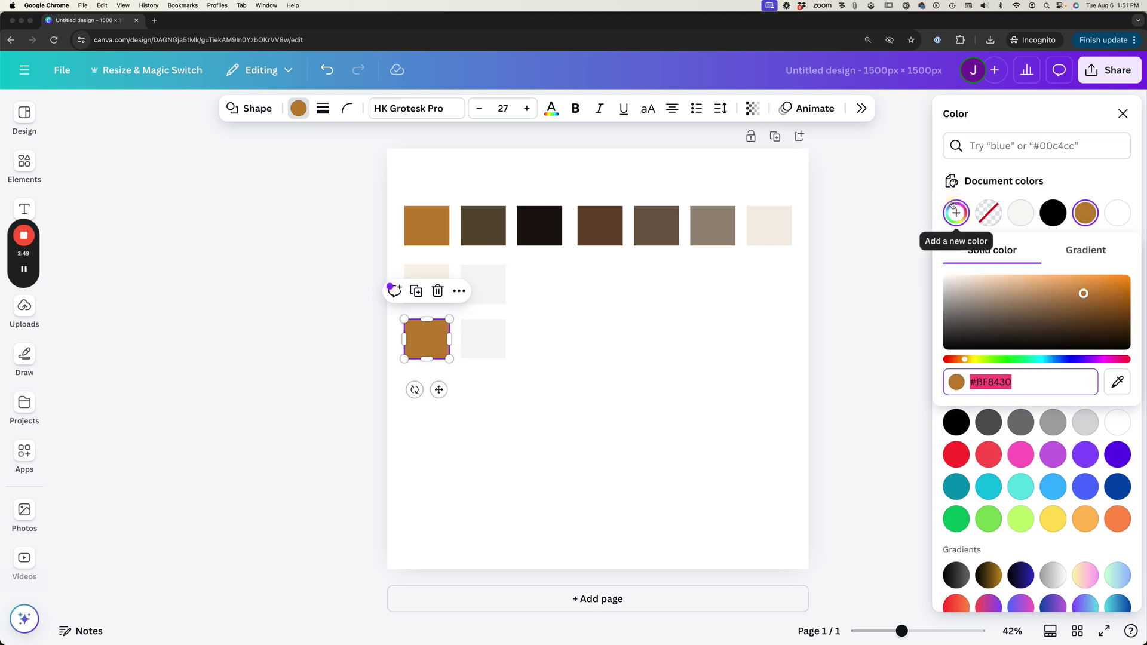
pyautogui.click(1117, 382)
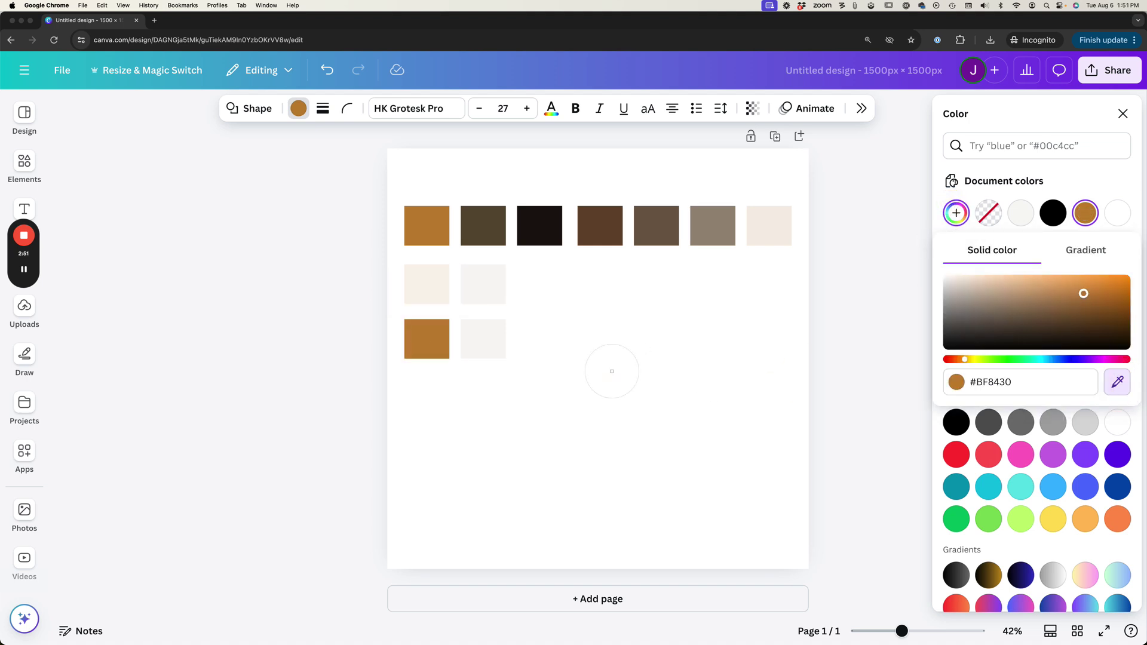
pyautogui.click(423, 292)
pyautogui.click(583, 320)
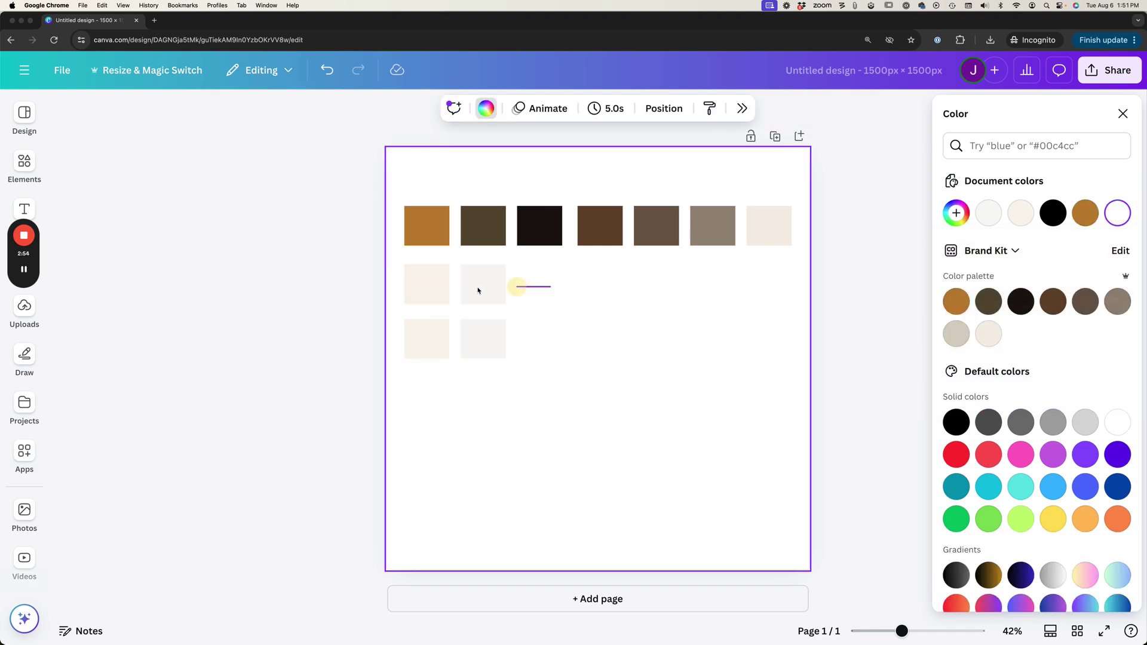
# - Delete the two faded tint squares and move the solid cream and #F7F6F5 pair up under the top row
pyautogui.moveTo(512, 294); pyautogui.dragTo(397, 284)
pyautogui.press('Delete')
pyautogui.moveTo(549, 339); pyautogui.dragTo(431, 285)
pyautogui.click(466, 413)
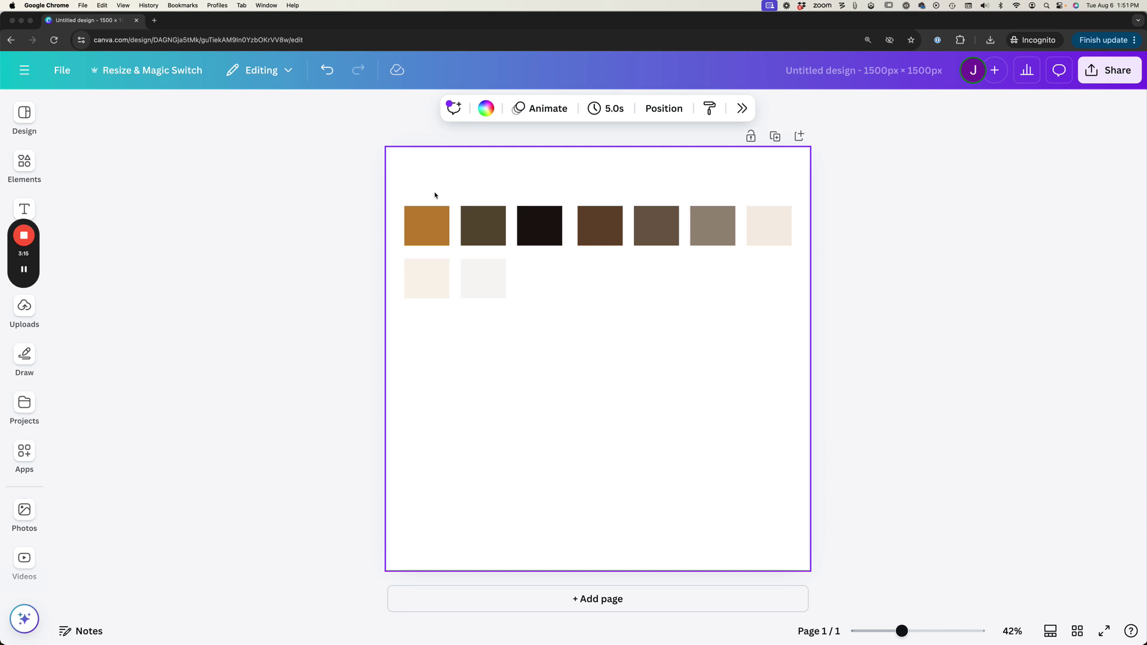
# - Drag two copies of the gold-brown and olive pair down below the pale row
pyautogui.moveTo(434, 196); pyautogui.dragTo(665, 328)
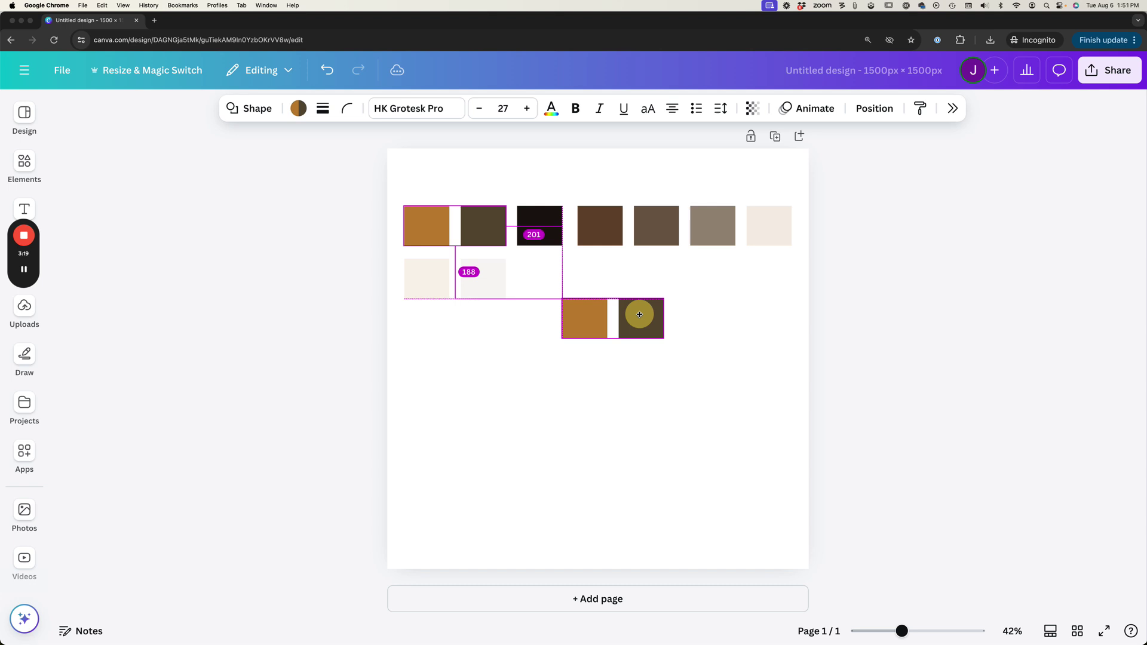
pyautogui.moveTo(640, 314); pyautogui.dragTo(590, 389)
# - Turn the lower gold-brown and olive copy pair black
pyautogui.moveTo(491, 386); pyautogui.dragTo(705, 400)
pyautogui.click(297, 108)
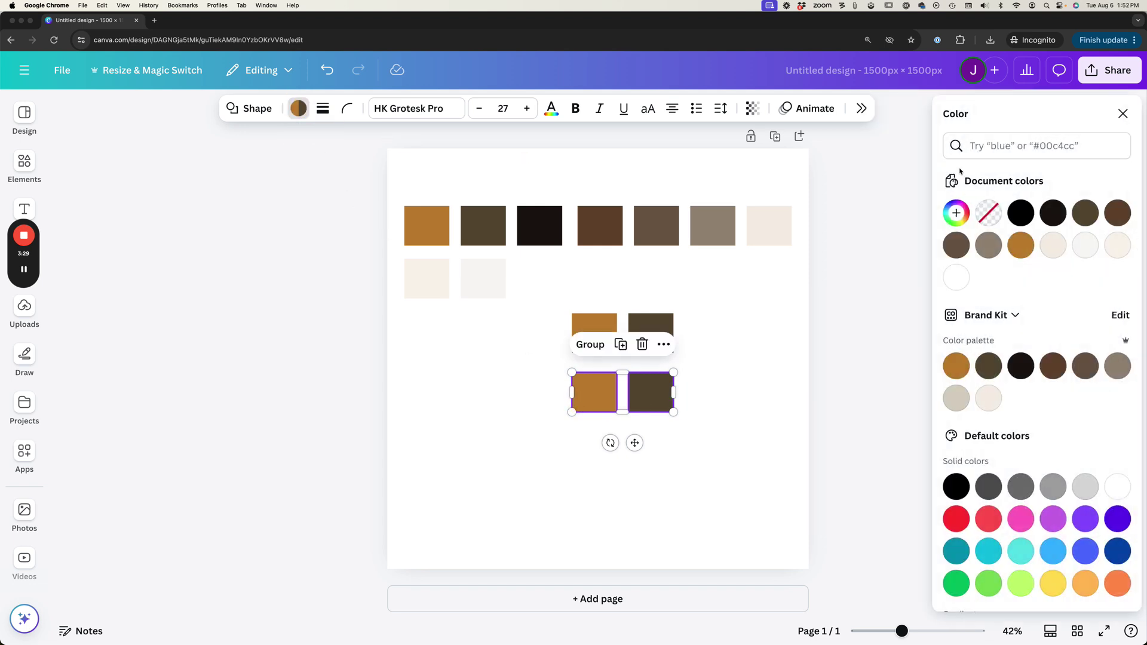
pyautogui.click(956, 488)
# - Stack the coloured pair exactly on the black pair and send the black squares to back
pyautogui.moveTo(735, 328); pyautogui.dragTo(558, 335)
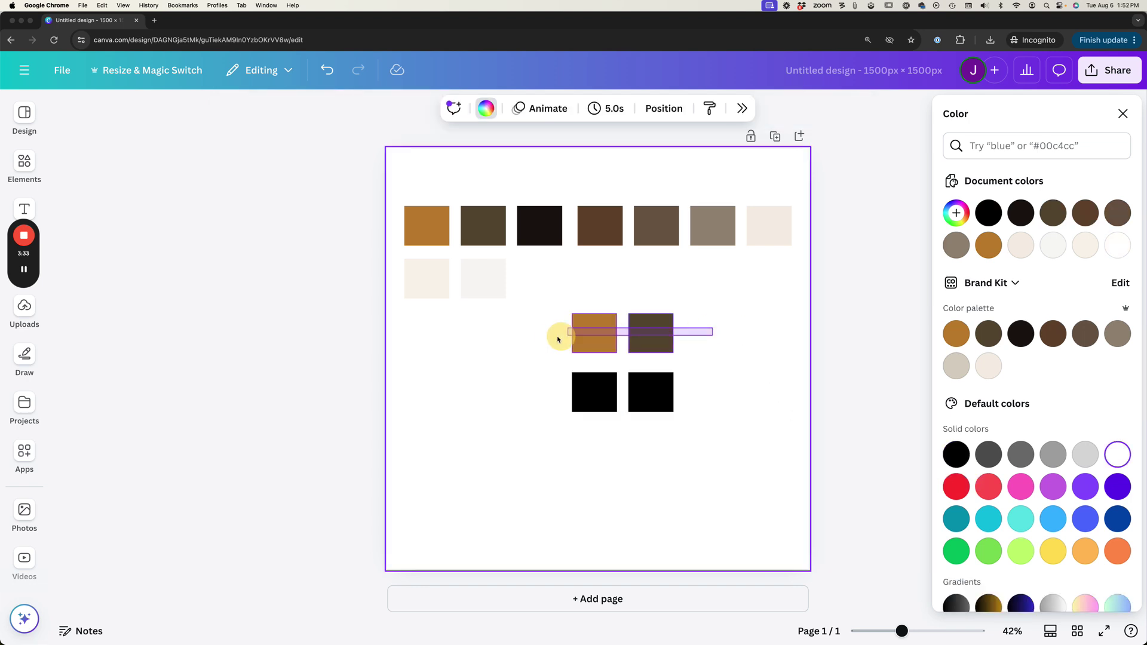
pyautogui.moveTo(635, 333); pyautogui.dragTo(640, 389)
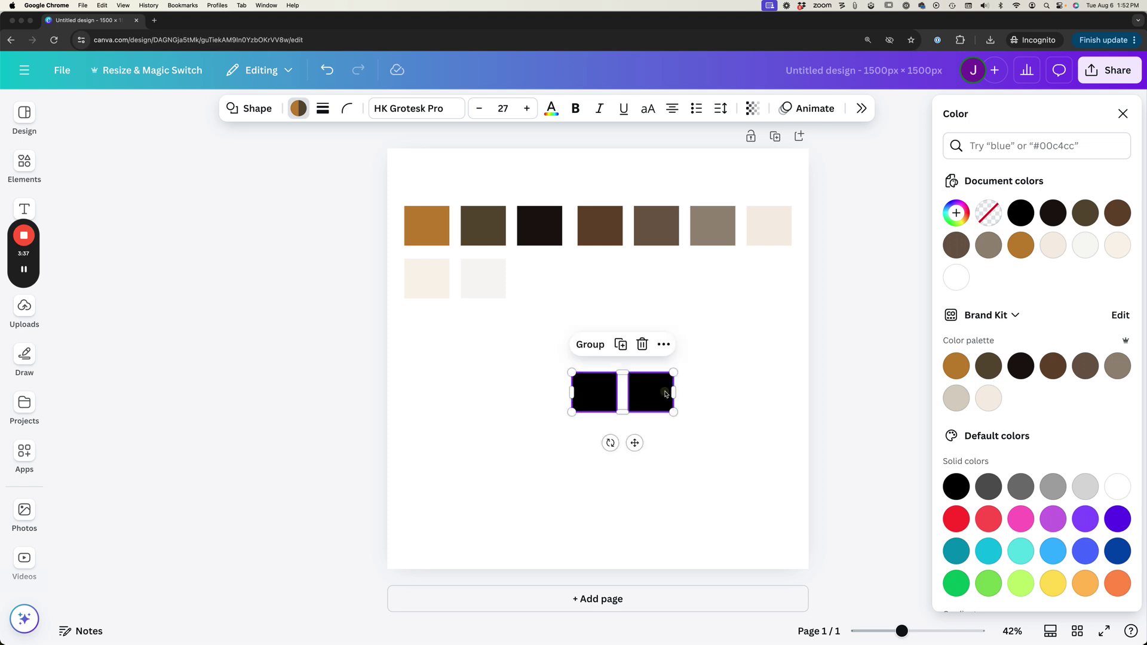
pyautogui.click(674, 389)
pyautogui.click(658, 391)
pyautogui.keyDown('shift'); pyautogui.click(601, 400); pyautogui.keyUp('shift')
pyautogui.click(1123, 113)
pyautogui.click(874, 110)
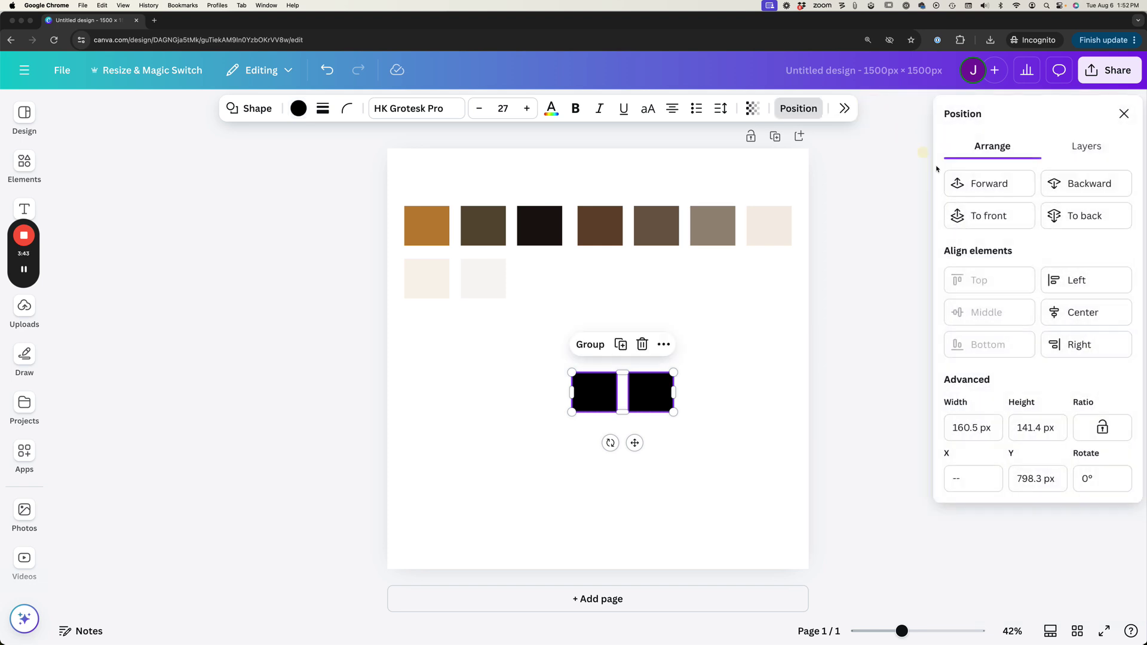
pyautogui.click(1083, 215)
pyautogui.click(739, 325)
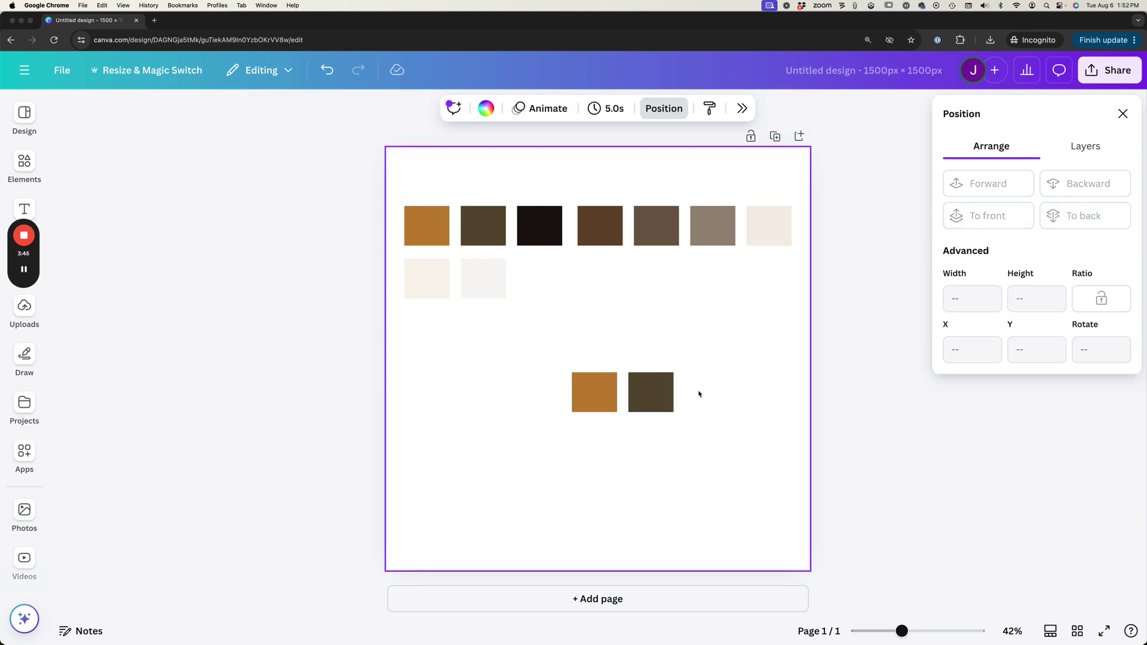
# - Set the olive square over black to transparency 80 and move it up near the top row
pyautogui.click(657, 398)
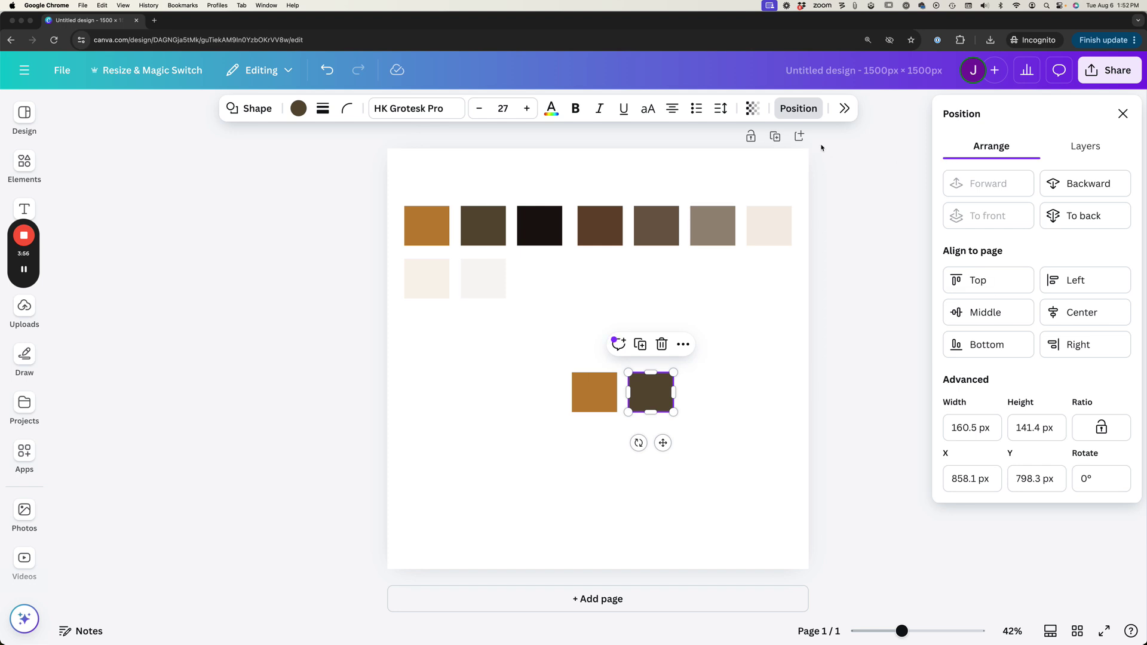
pyautogui.click(753, 108)
pyautogui.moveTo(785, 163); pyautogui.dragTo(819, 162)
pyautogui.click(815, 164)
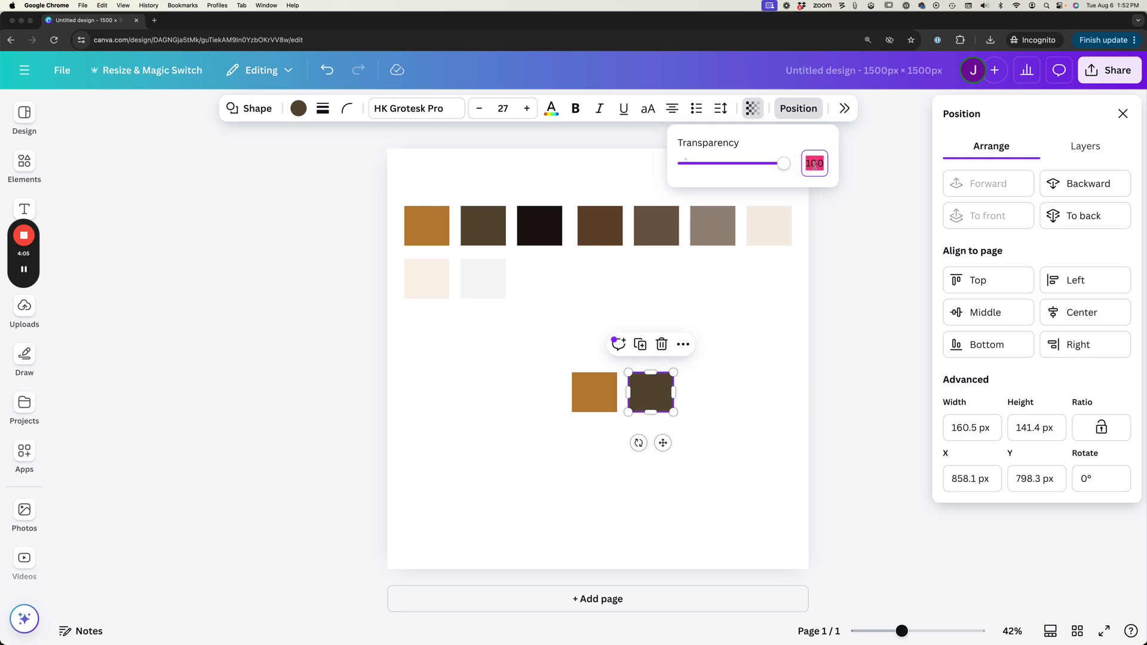
pyautogui.write('80')
pyautogui.press('Return')
pyautogui.click(731, 378)
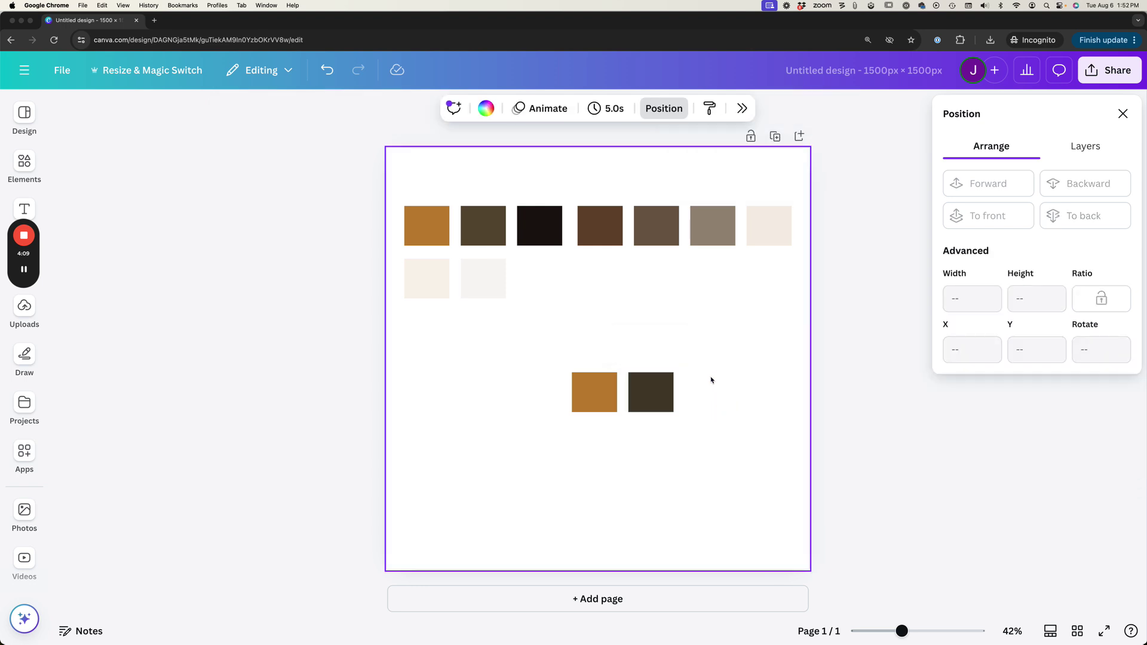
pyautogui.click(651, 395)
pyautogui.moveTo(651, 393); pyautogui.dragTo(494, 197)
pyautogui.click(552, 288)
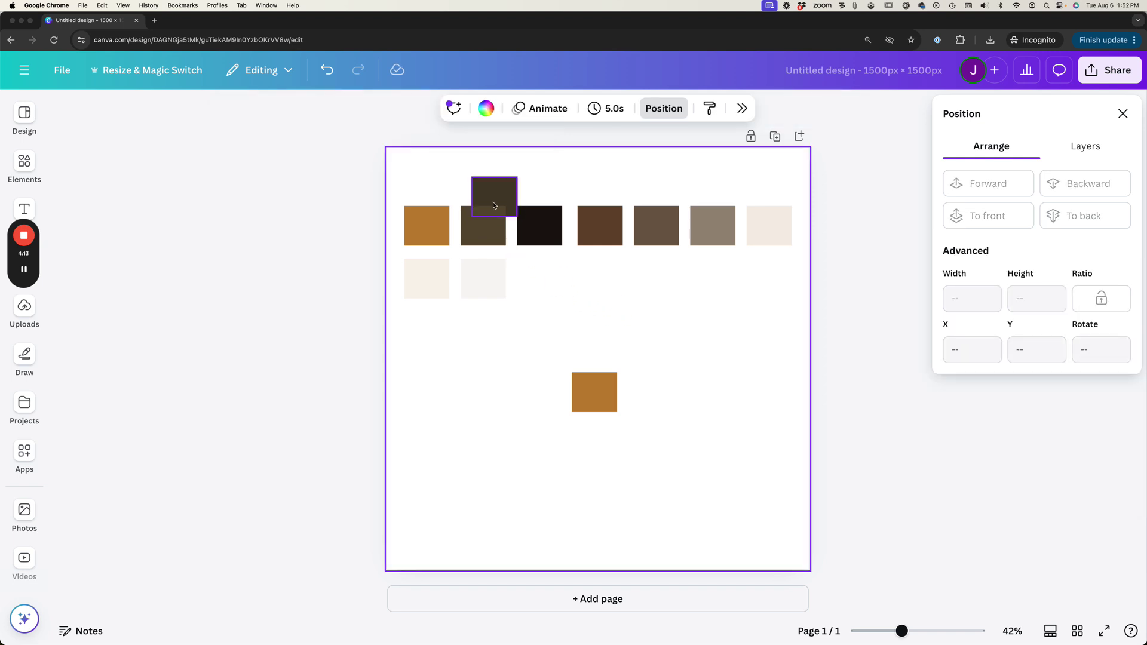
# - Settle the dark olive shade at transparency 70 and place it directly above the olive swatch
pyautogui.click(503, 195)
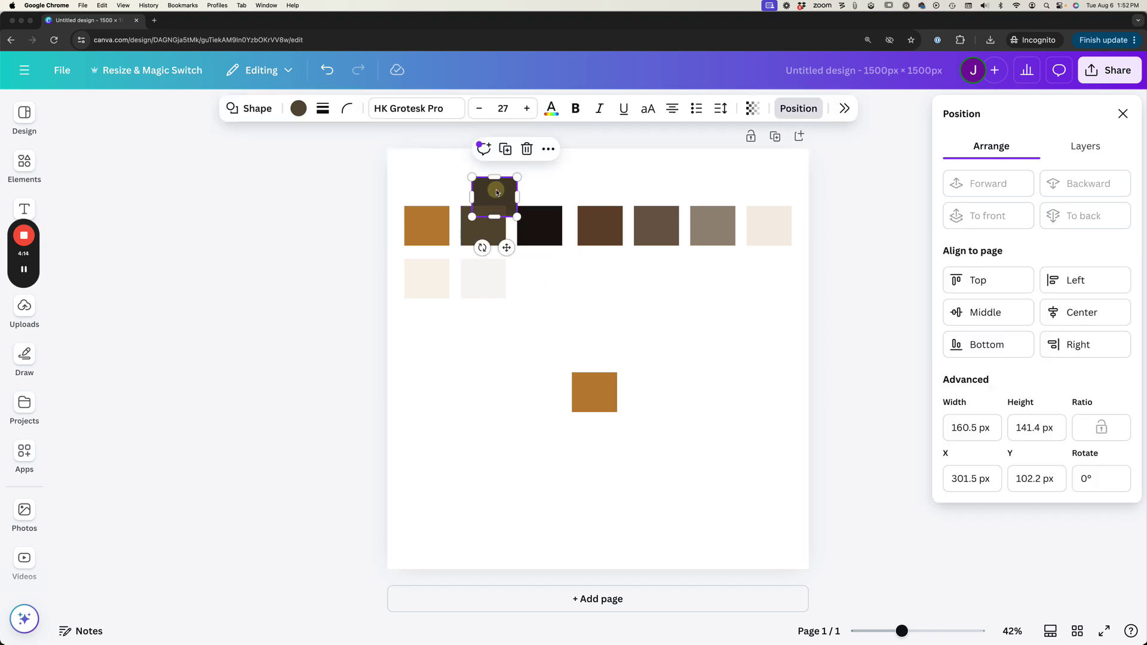
pyautogui.click(749, 108)
pyautogui.click(813, 164)
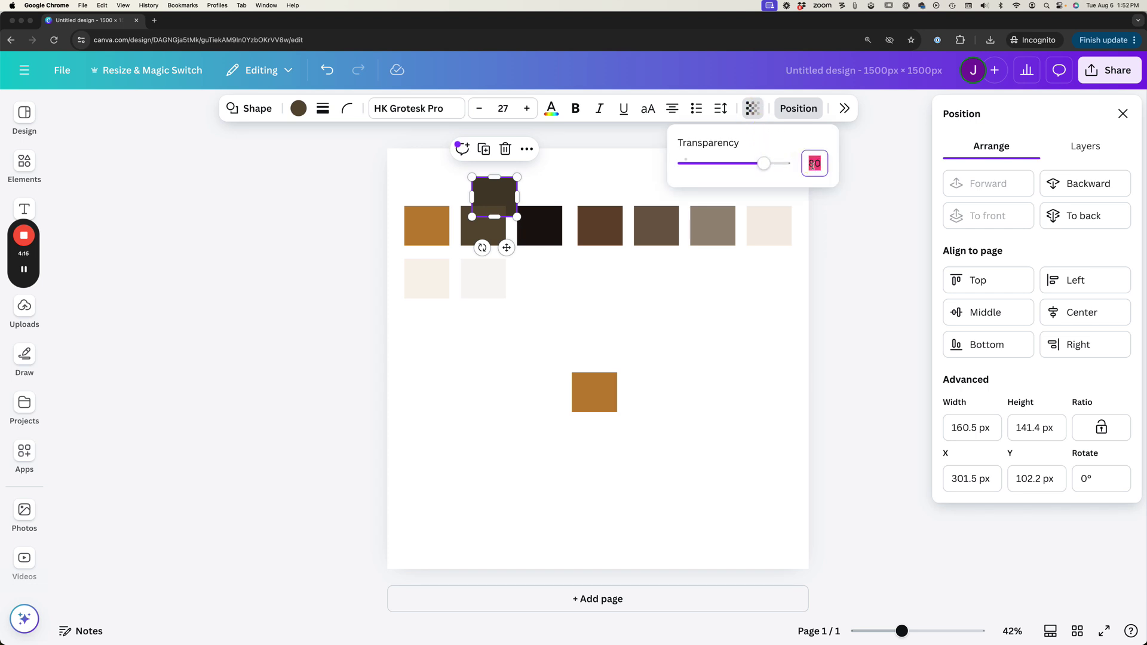
pyautogui.write('90')
pyautogui.press('Return')
pyautogui.click(813, 164)
pyautogui.write('100')
pyautogui.press('Return')
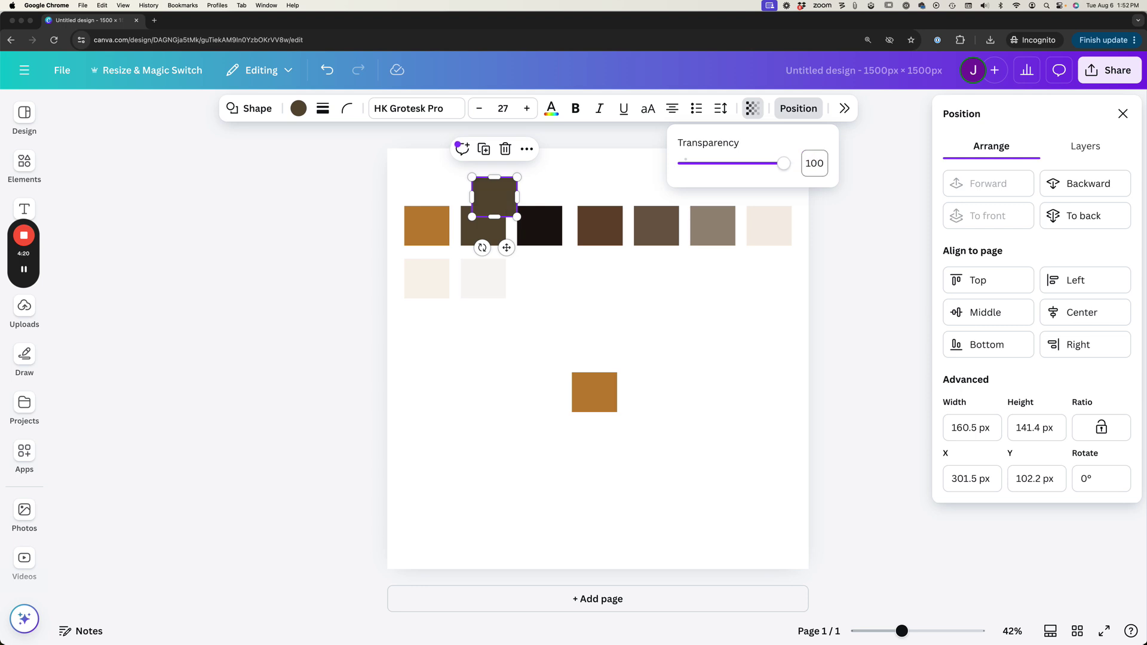
pyautogui.click(813, 163)
pyautogui.write('70')
pyautogui.press('Return')
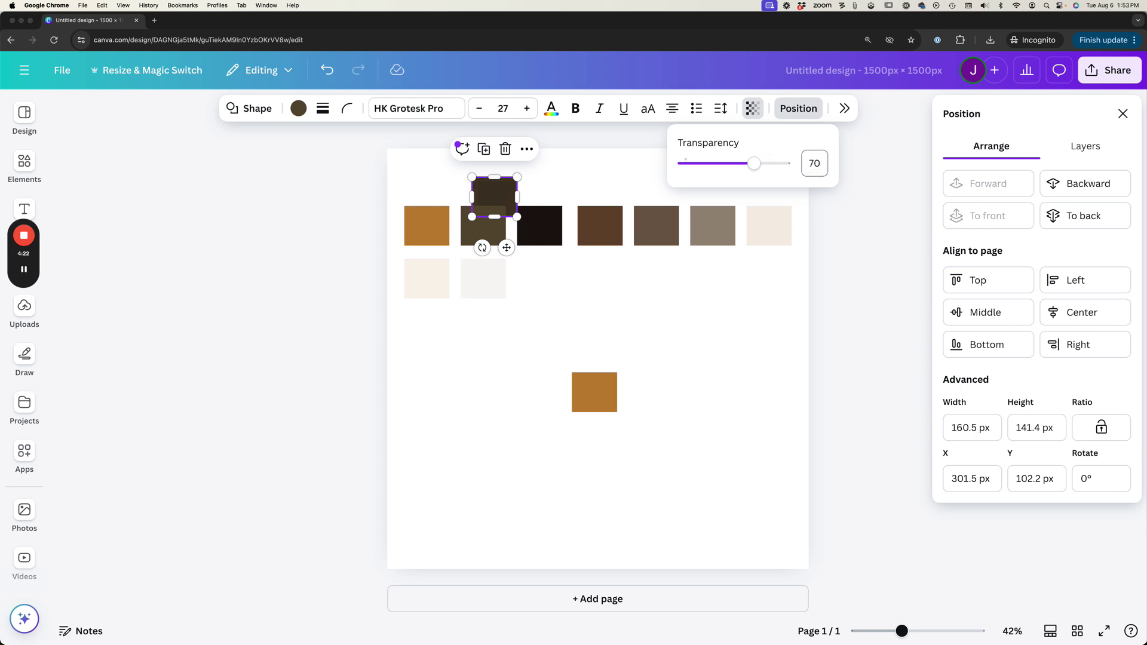
pyautogui.click(706, 346)
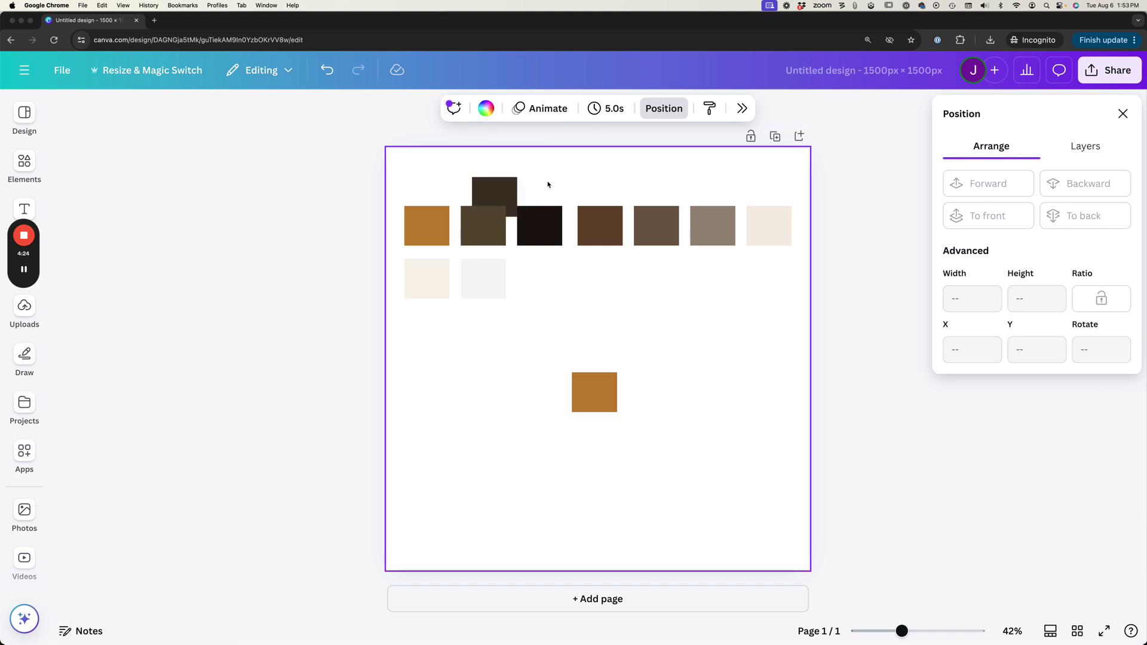
pyautogui.moveTo(506, 189); pyautogui.dragTo(494, 175)
# - Set the gold-brown square over black to transparency 70
pyautogui.click(618, 176)
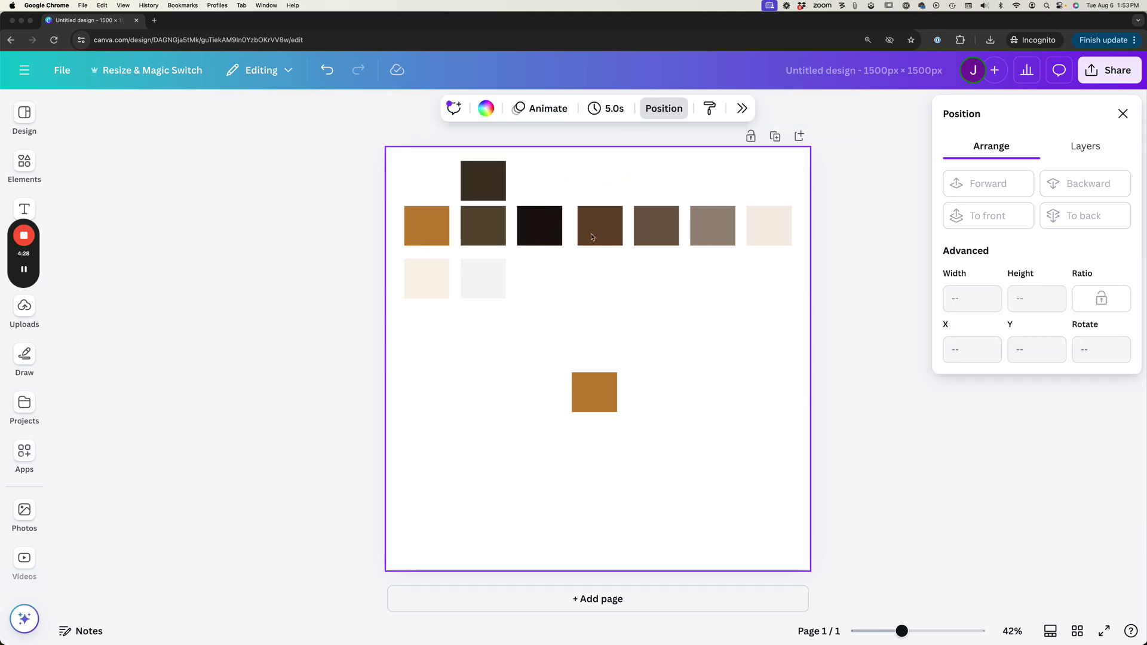
pyautogui.click(578, 377)
pyautogui.click(753, 108)
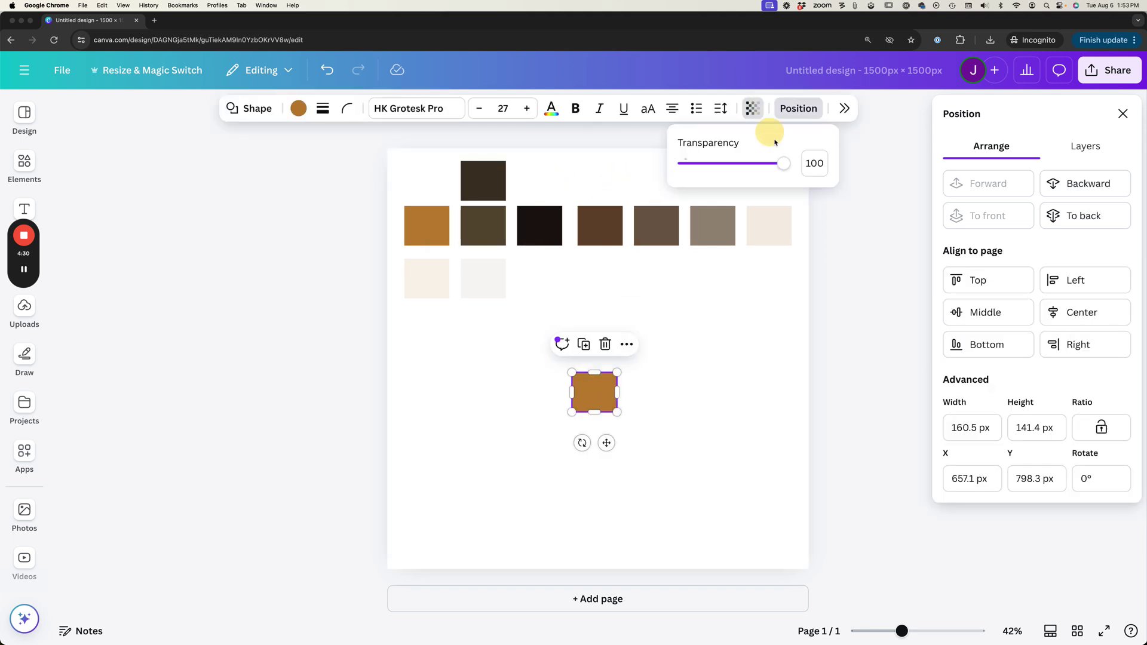
pyautogui.click(818, 164)
pyautogui.write('70')
pyautogui.press('Return')
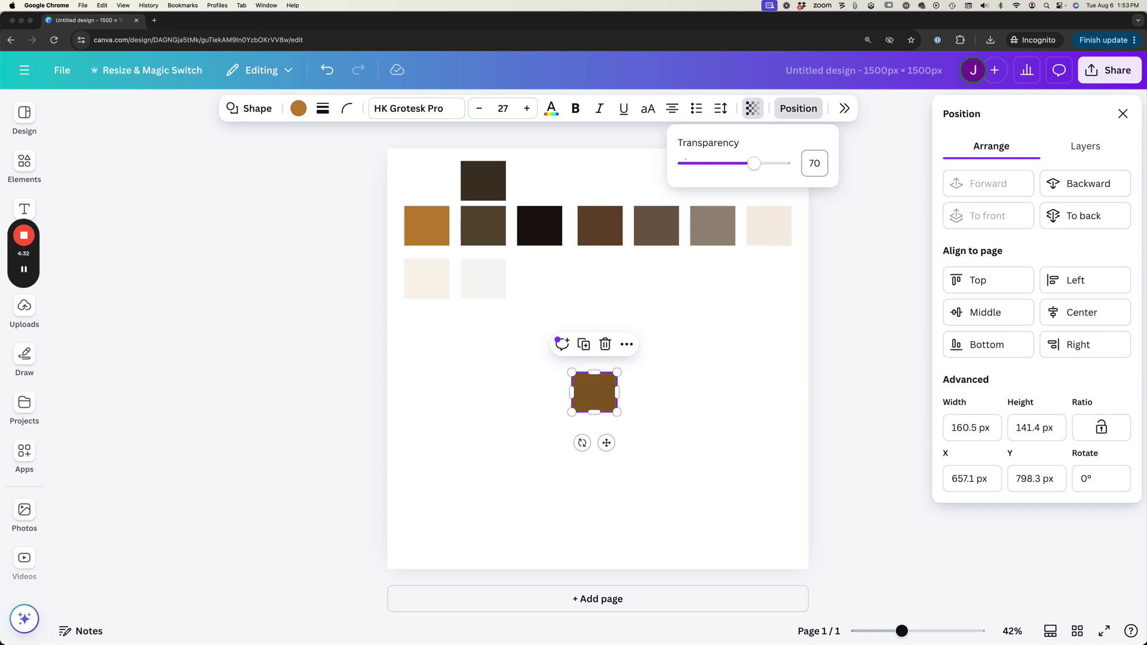
pyautogui.click(563, 430)
# - Move the brown shade above the first swatch and change its transparency to 80
pyautogui.moveTo(509, 386); pyautogui.dragTo(426, 170)
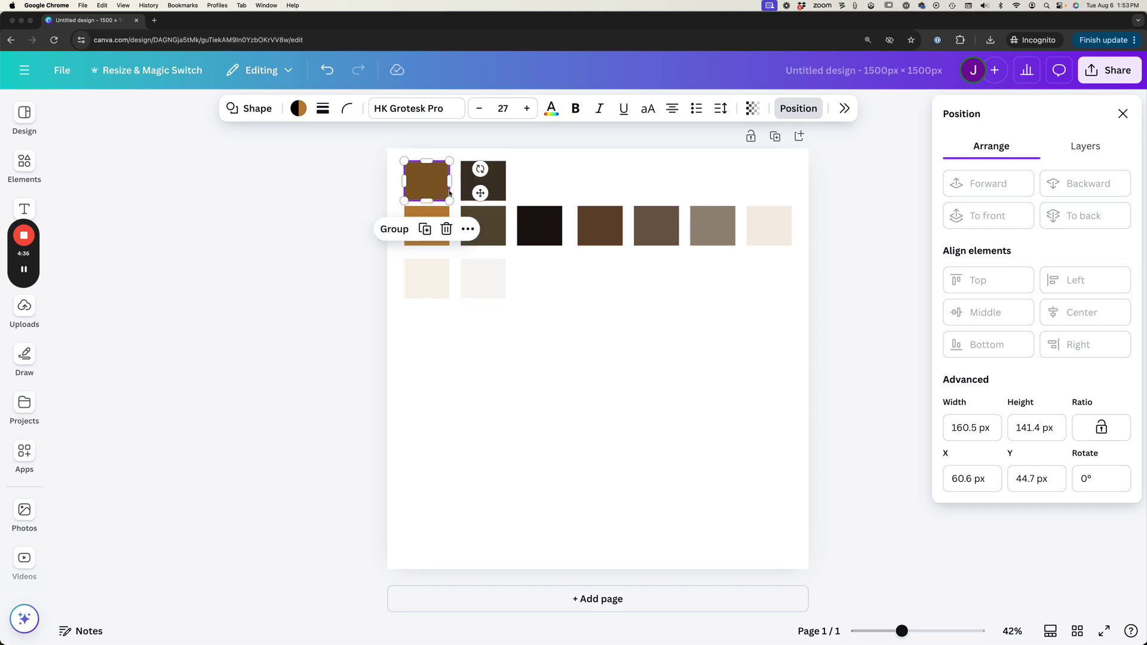
pyautogui.click(441, 178)
pyautogui.click(753, 108)
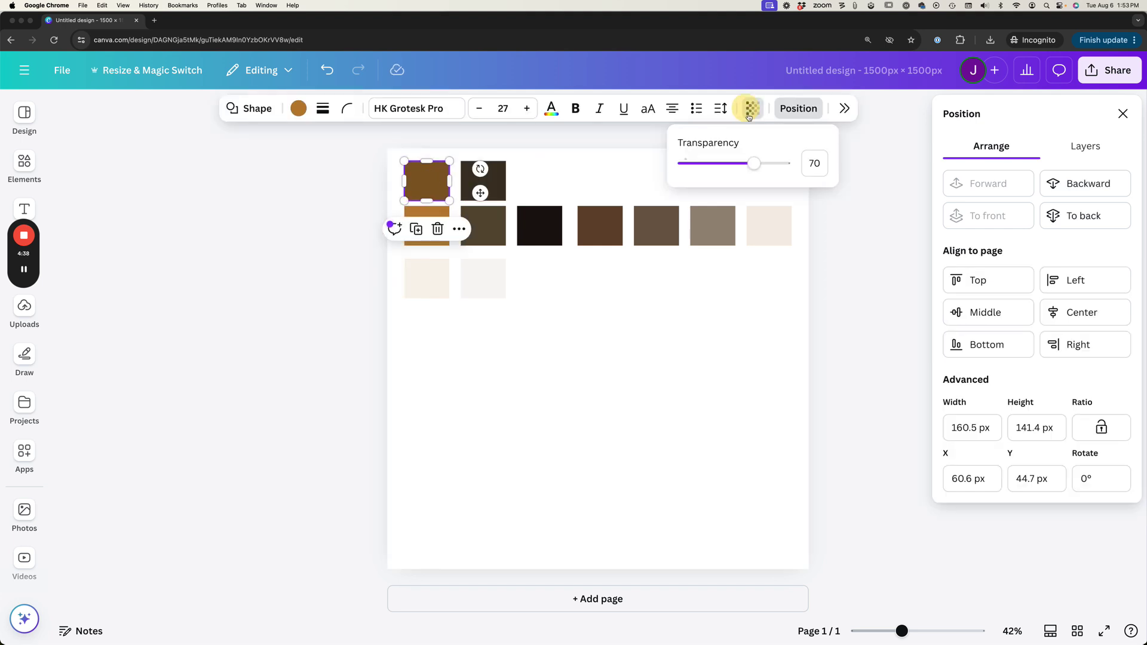
pyautogui.write('80')
pyautogui.press('Return')
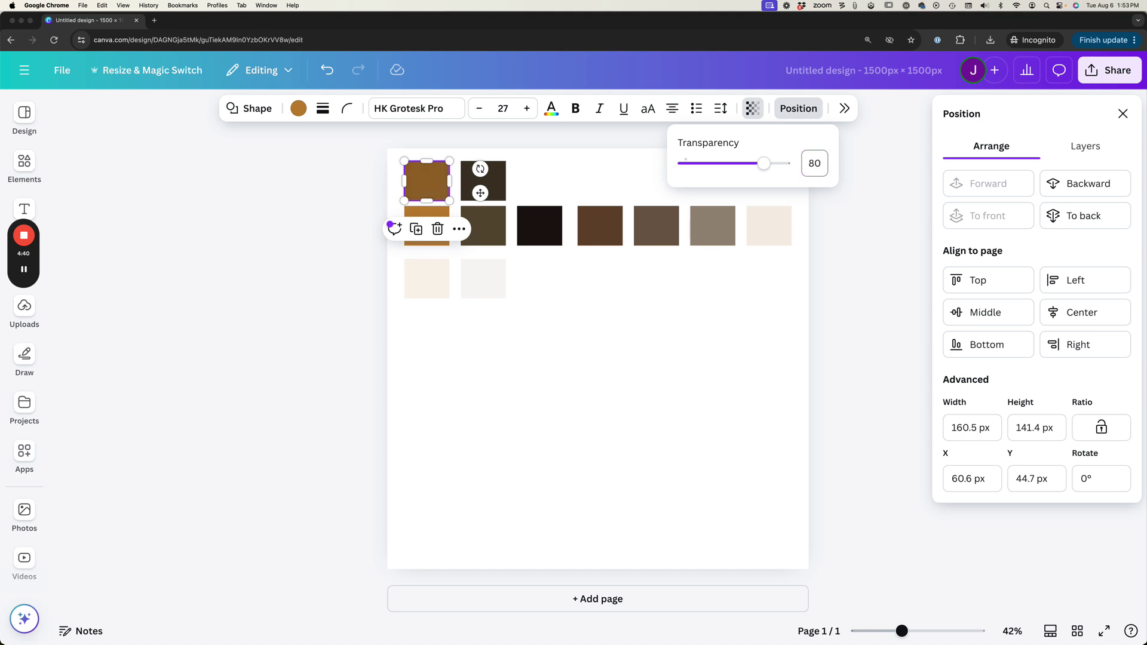
pyautogui.click(556, 177)
pyautogui.click(556, 177)
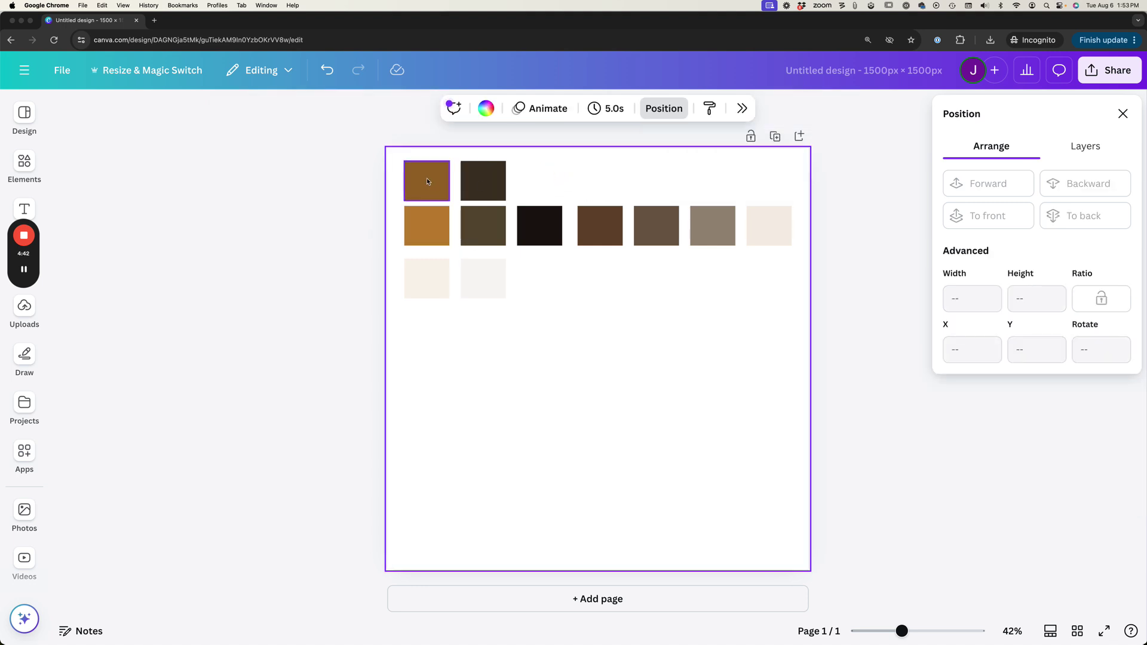
pyautogui.moveTo(421, 186); pyautogui.dragTo(432, 222)
# - Move the brown shade to the page centre and place cream and light grey copies beneath the shade pair
pyautogui.click(454, 253)
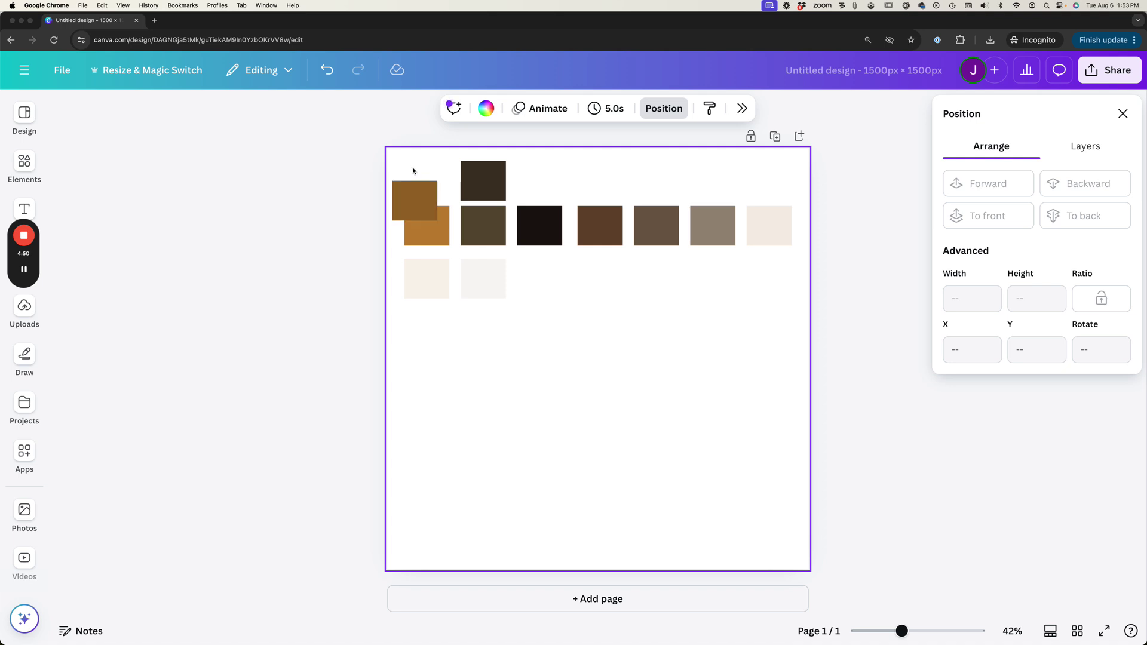
pyautogui.click(418, 204)
pyautogui.moveTo(419, 204); pyautogui.dragTo(671, 307)
pyautogui.click(391, 179)
pyautogui.moveTo(494, 330); pyautogui.dragTo(418, 280)
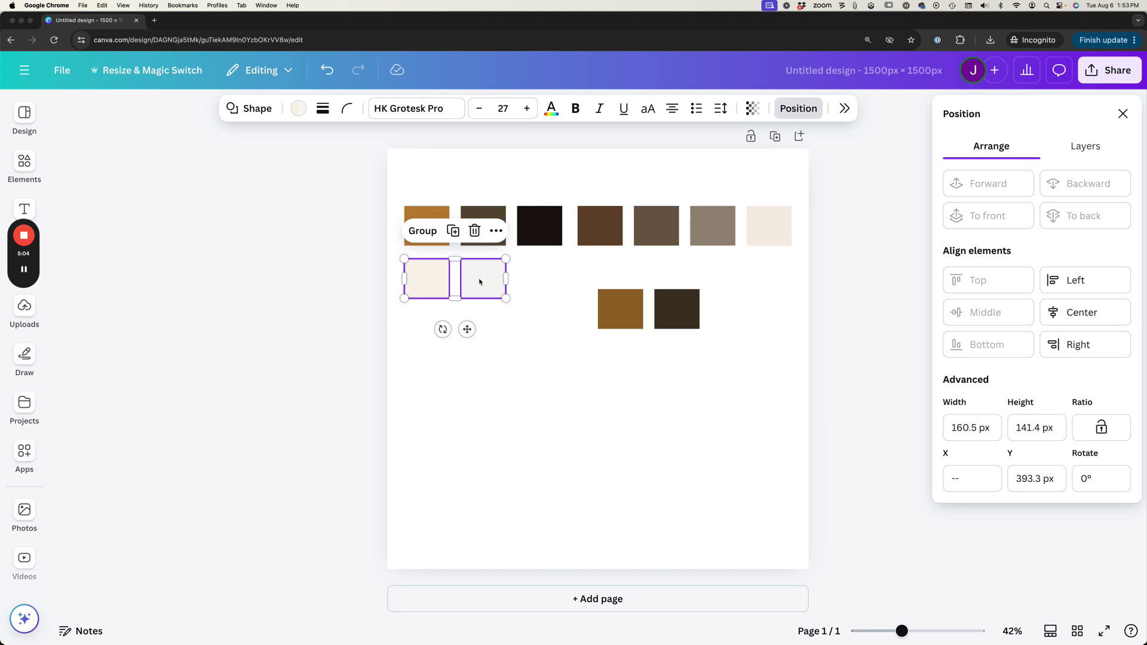
pyautogui.moveTo(480, 284); pyautogui.dragTo(672, 371)
pyautogui.click(648, 392)
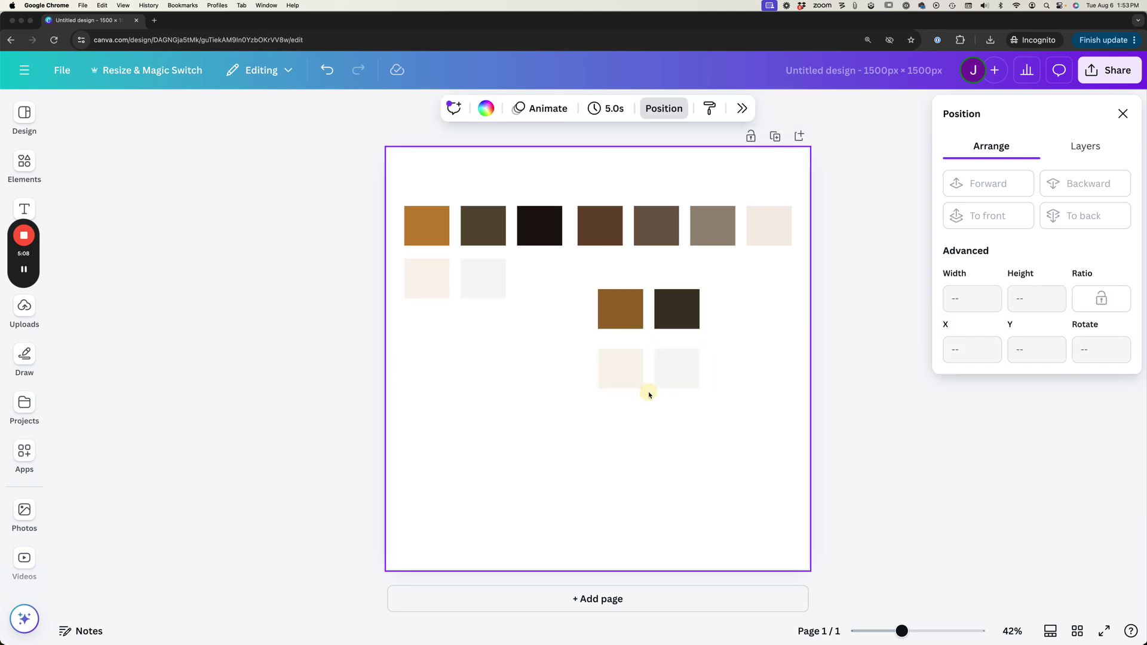
# - Recolour the lower-left light copy solid #9A6928 by sampling the brown shade above it
pyautogui.click(619, 374)
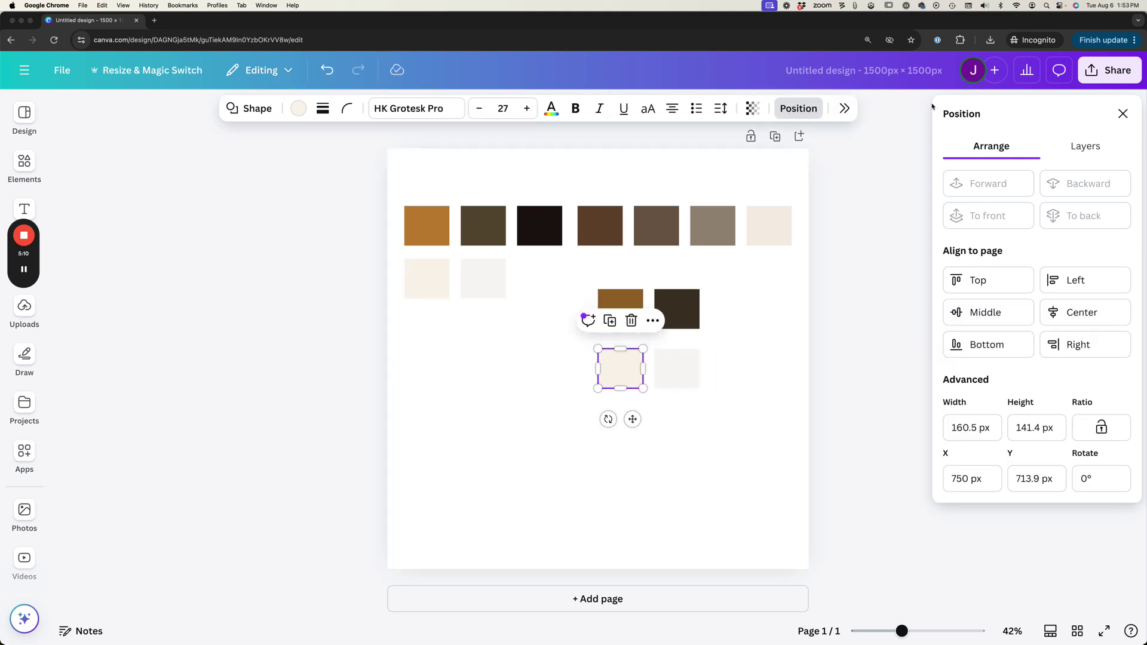
pyautogui.click(297, 109)
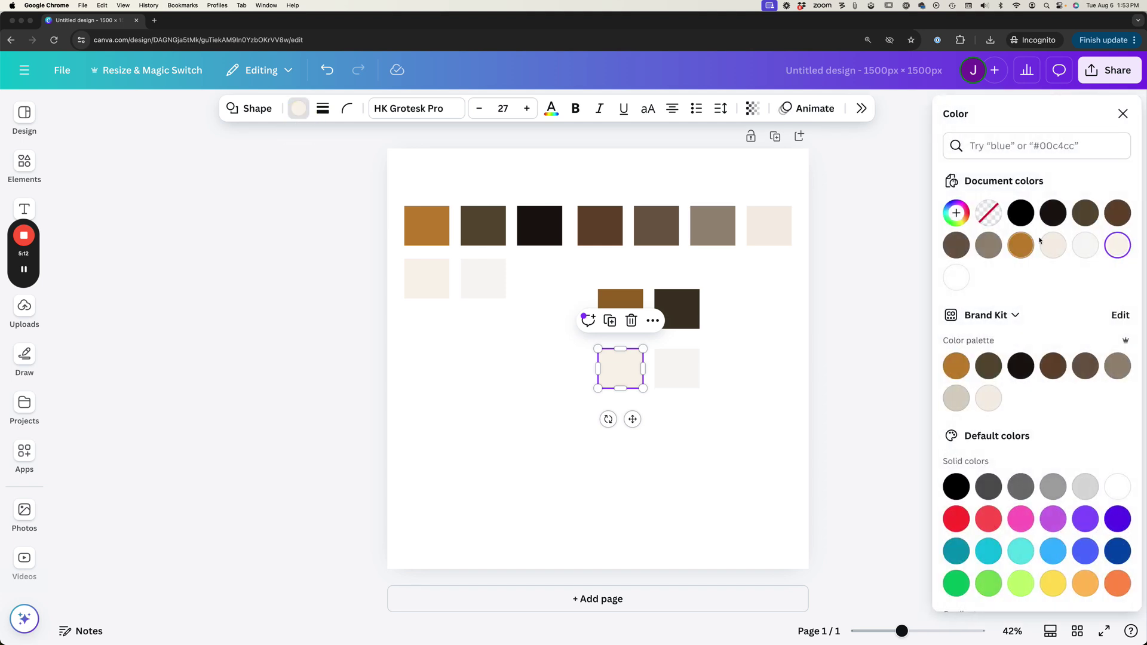
pyautogui.click(957, 214)
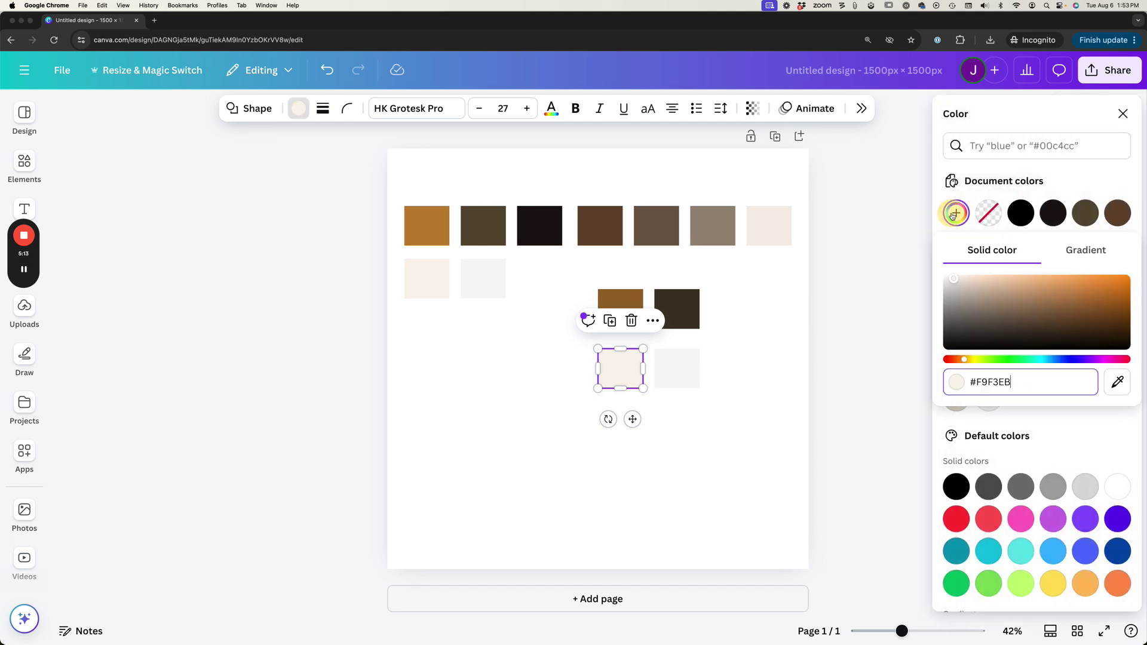
pyautogui.click(1117, 382)
pyautogui.click(616, 309)
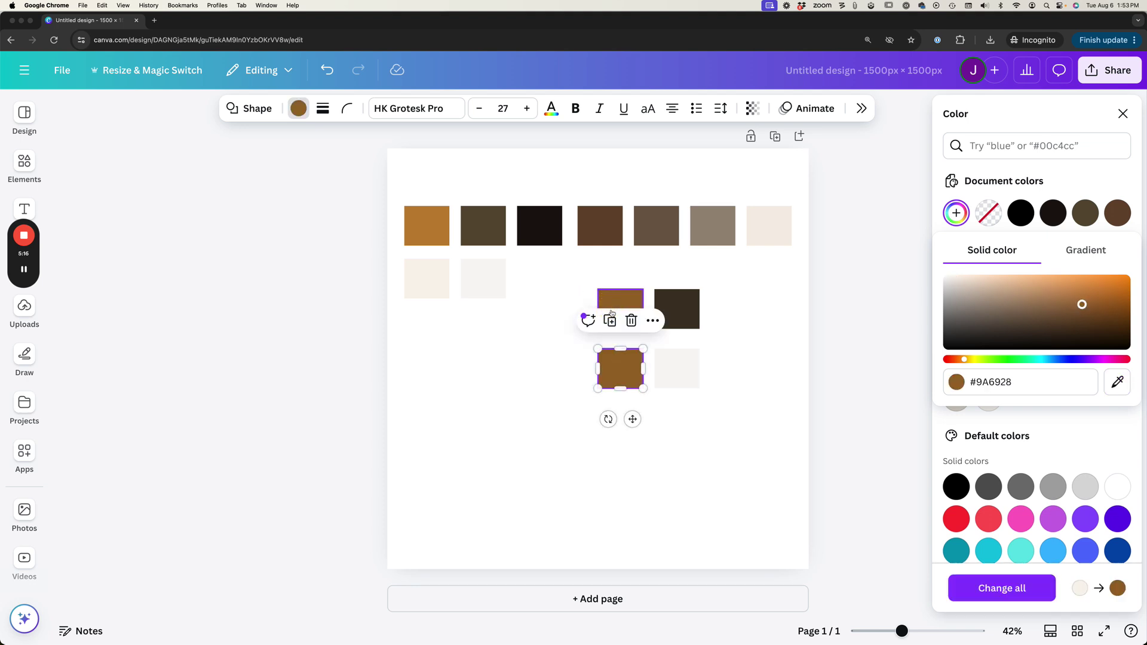
# - Recolour the lower-right light copy solid #403625 by sampling the dark olive shade above it
pyautogui.click(676, 372)
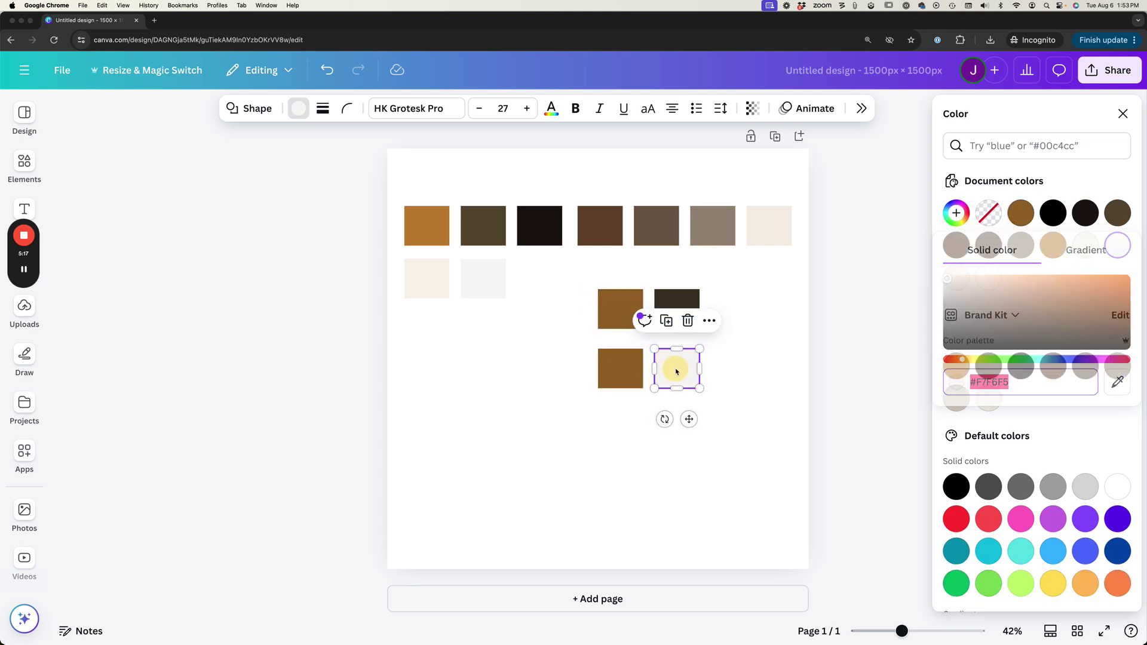
pyautogui.click(955, 214)
pyautogui.click(1117, 382)
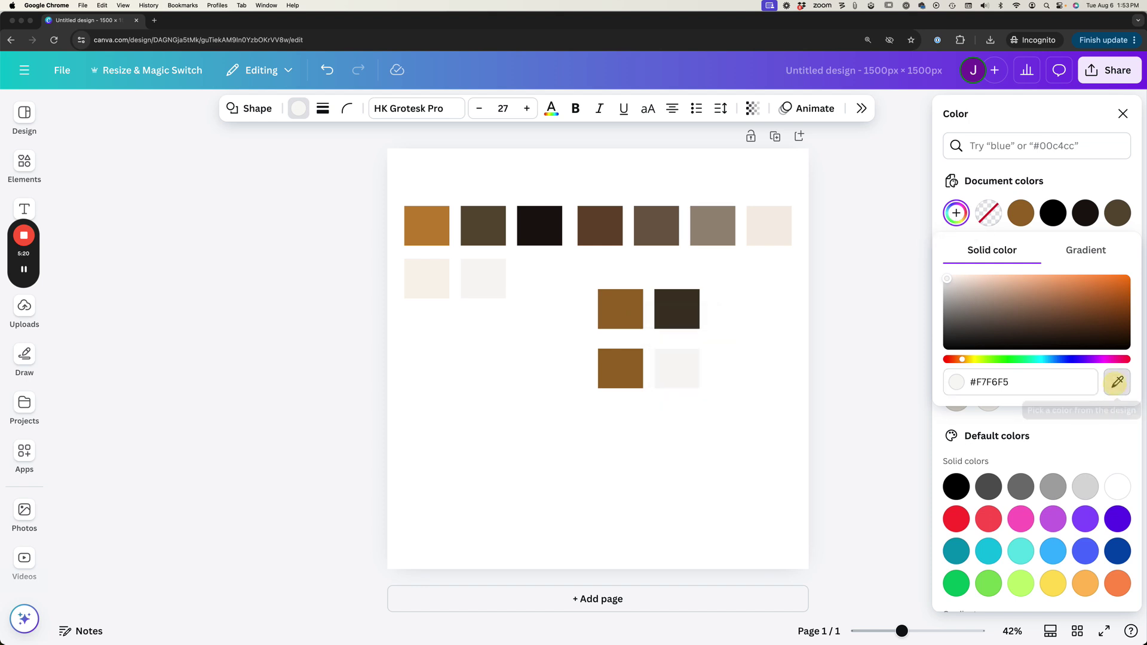
pyautogui.click(674, 309)
pyautogui.moveTo(767, 302); pyautogui.dragTo(651, 296)
# - Delete the two semi-transparent squares and move the solid shade pair above the first two swatches
pyautogui.press('BackSpace')
pyautogui.moveTo(571, 359); pyautogui.dragTo(725, 372)
pyautogui.moveTo(674, 369); pyautogui.dragTo(485, 179)
# - Select the top-left #9A6928 brown shade square and bring up its fill colour options
pyautogui.moveTo(538, 279); pyautogui.dragTo(422, 274)
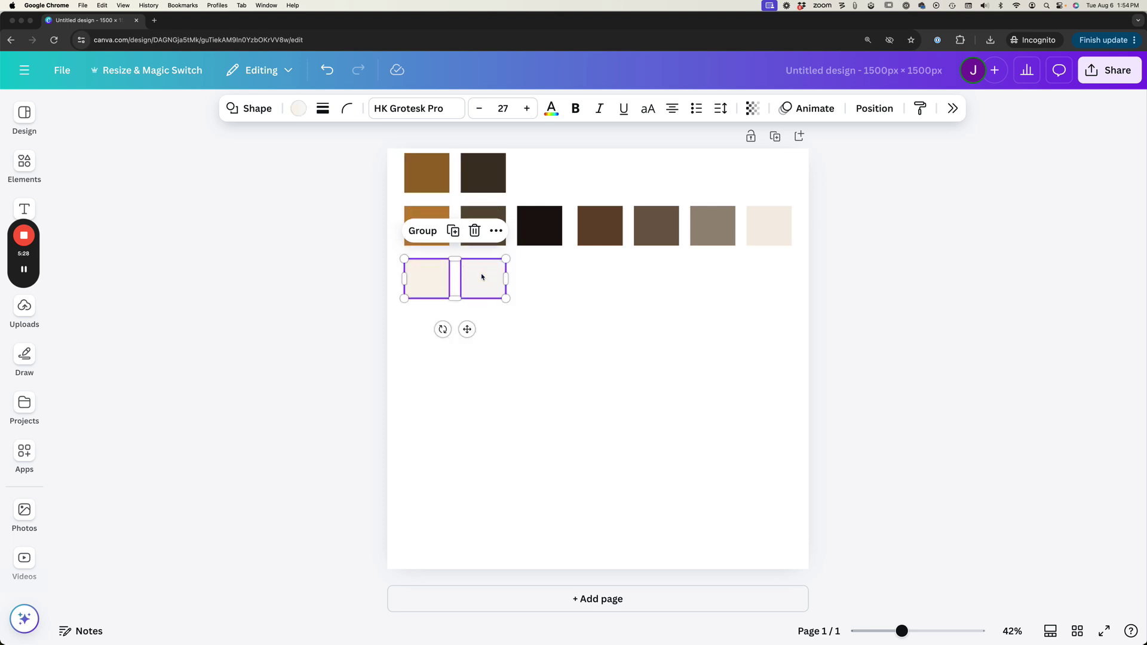
pyautogui.click(546, 276)
pyautogui.click(435, 181)
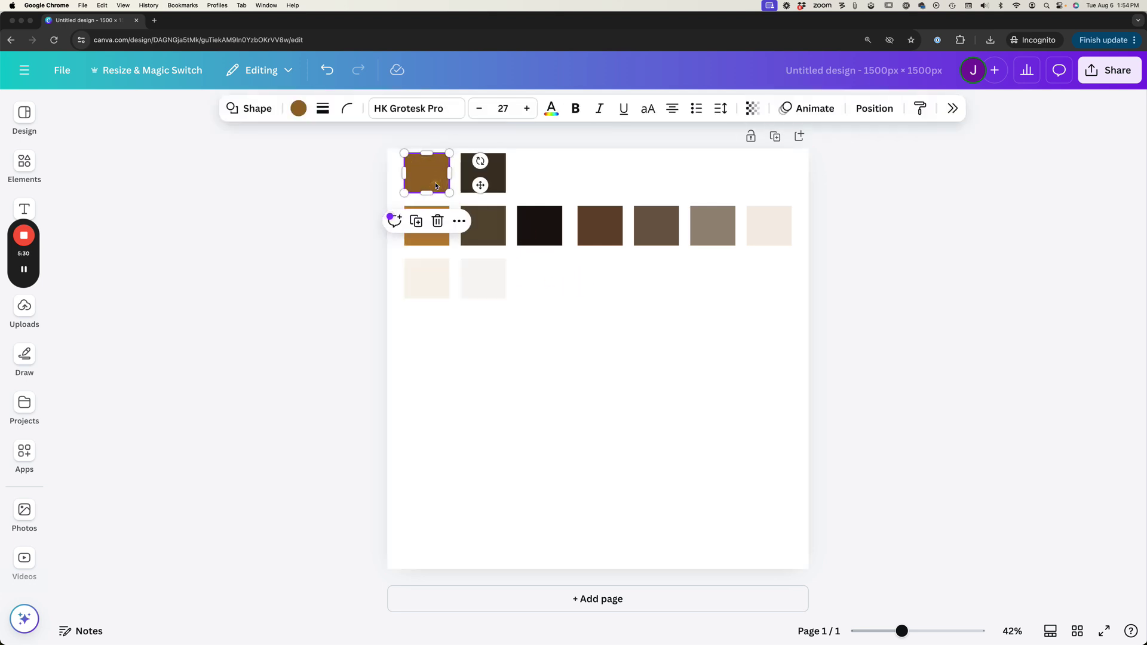
pyautogui.click(299, 109)
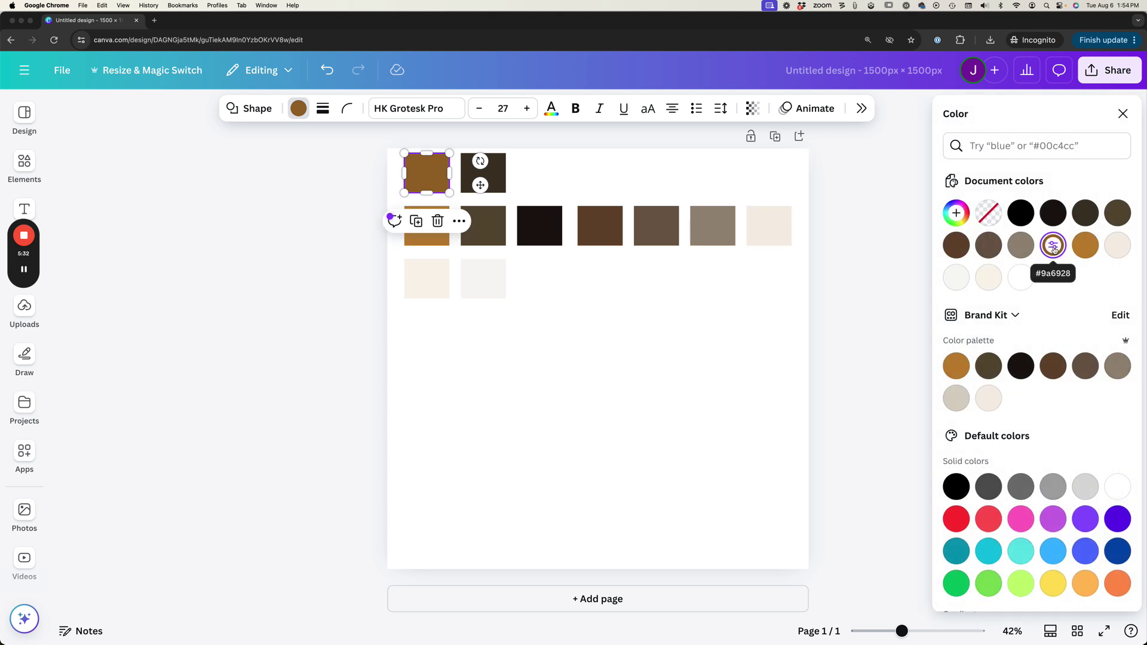